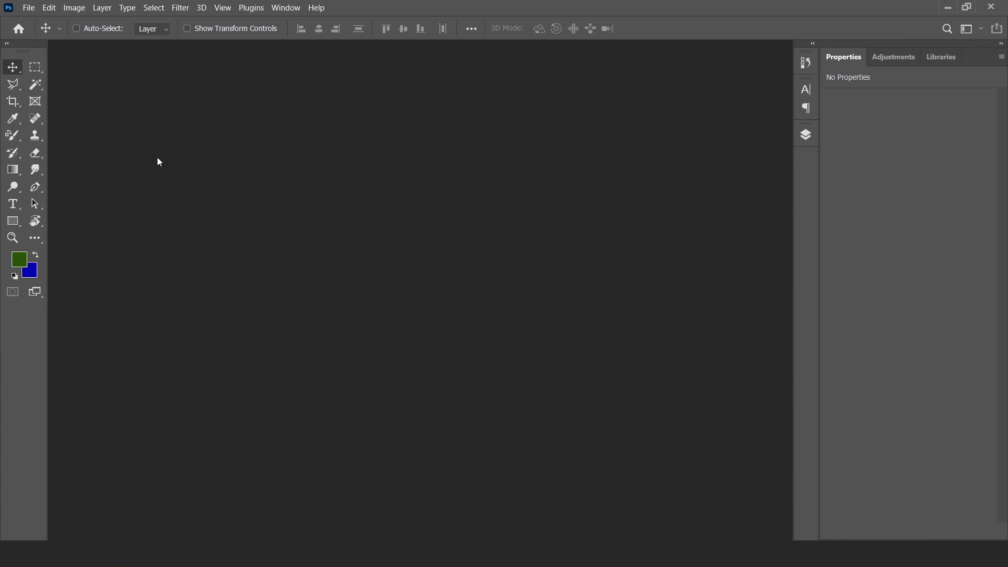
# - Create a new document from the saved YouTube Thumbnail preset, 1920 x 1080 px at 100 ppi, with a white background
pyautogui.click(28, 8)
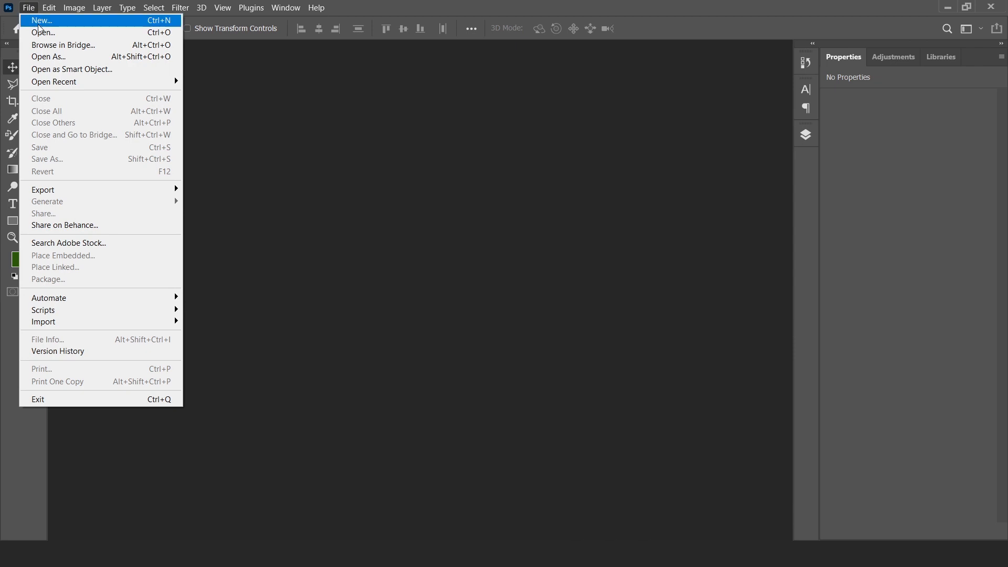
pyautogui.click(154, 20)
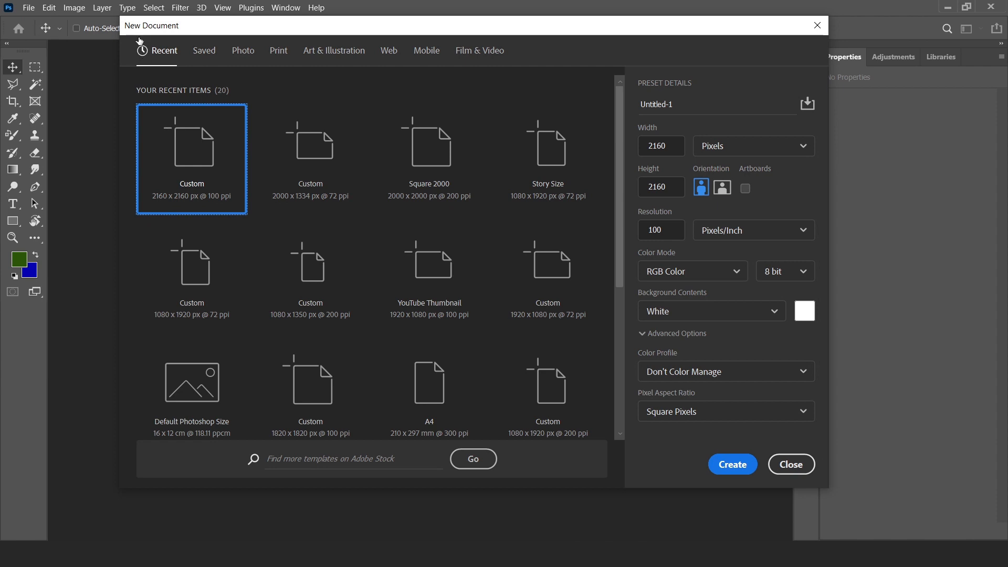
pyautogui.click(211, 53)
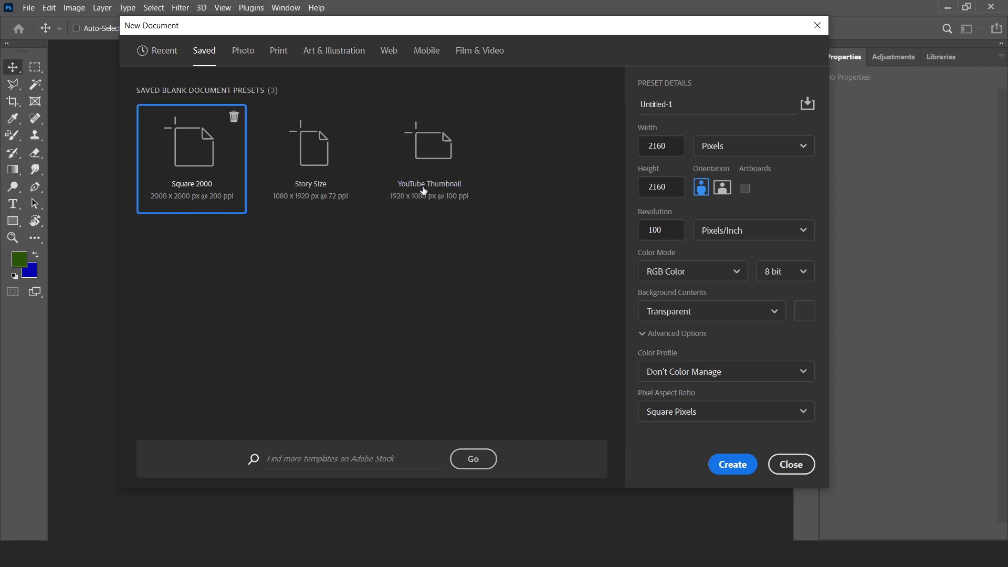
pyautogui.click(430, 161)
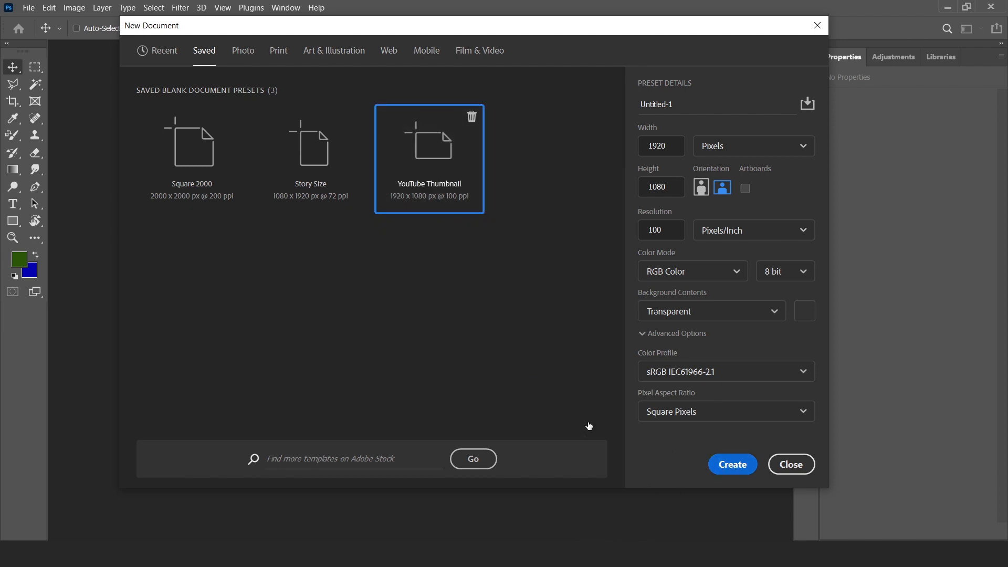
pyautogui.click(659, 315)
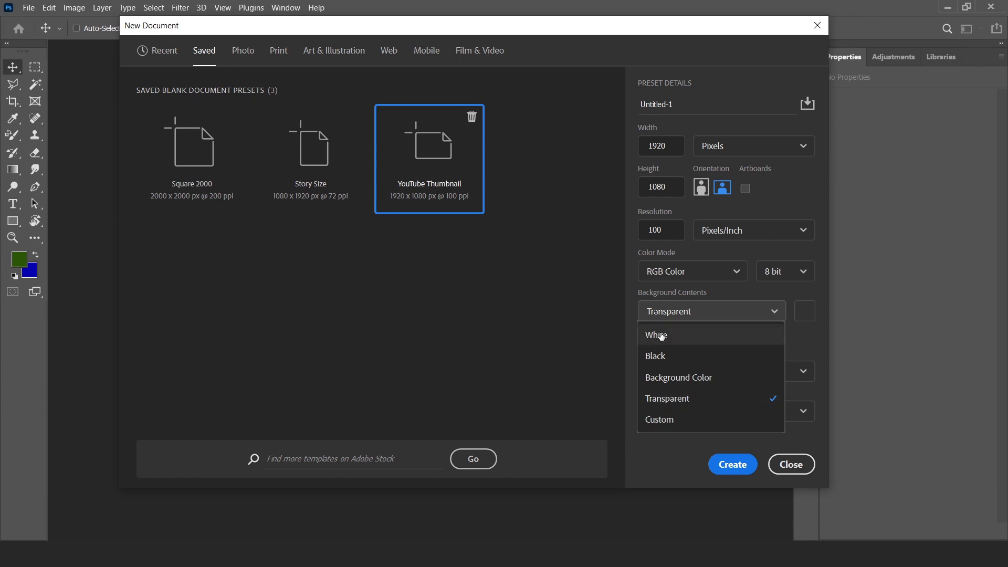
pyautogui.click(662, 336)
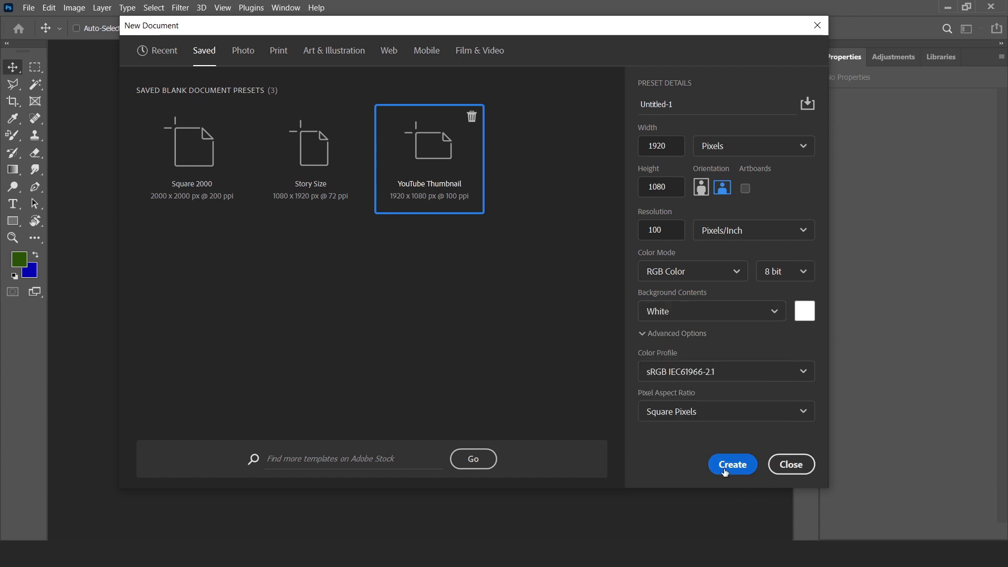
pyautogui.click(733, 465)
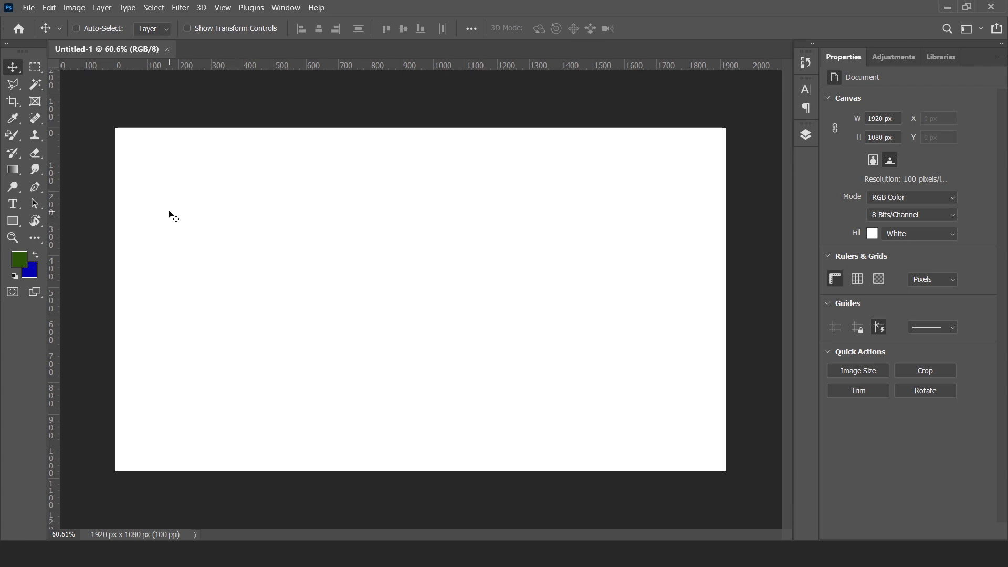
pyautogui.click(15, 86)
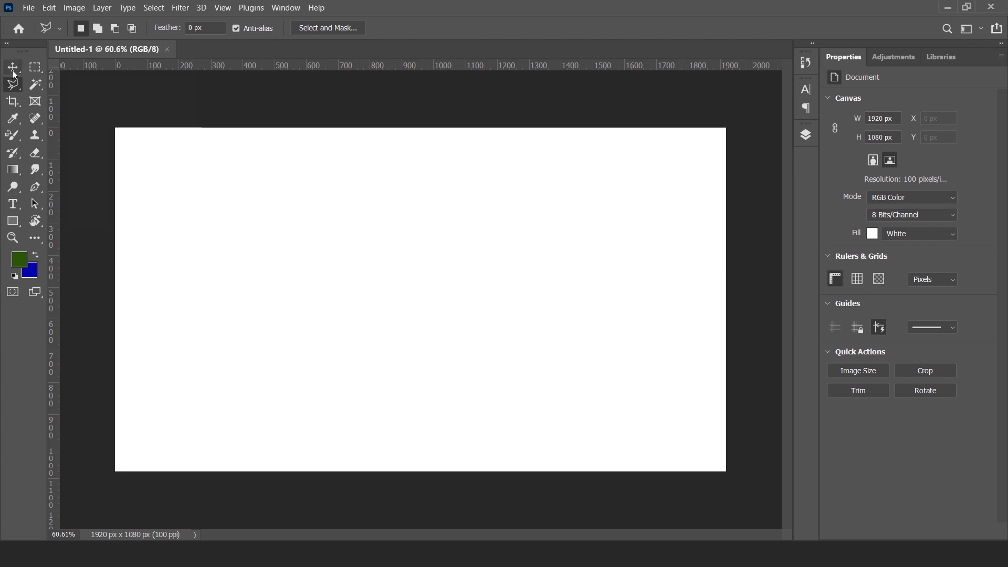
pyautogui.click(14, 72)
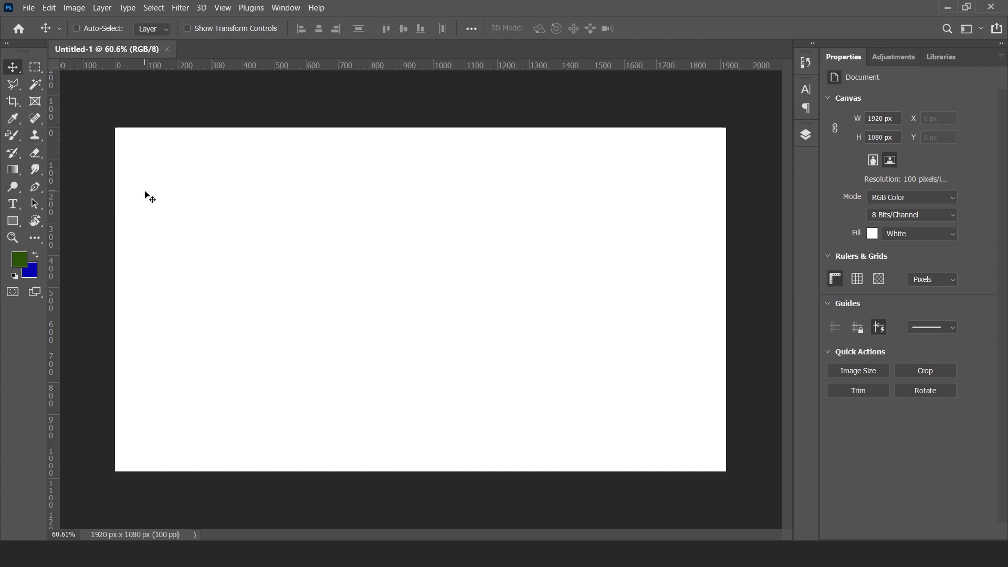
pyautogui.click(34, 9)
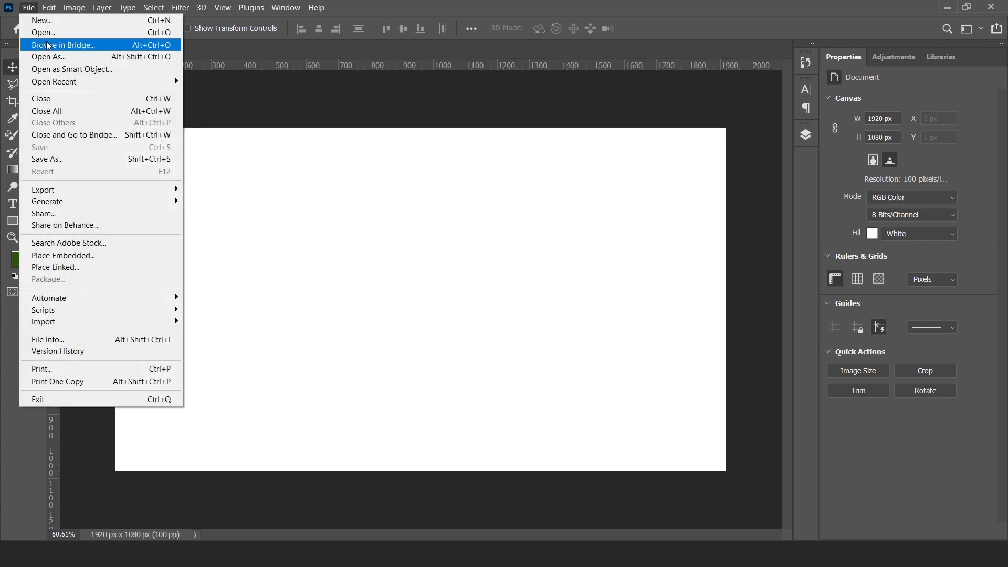
pyautogui.moveTo(51, 10)
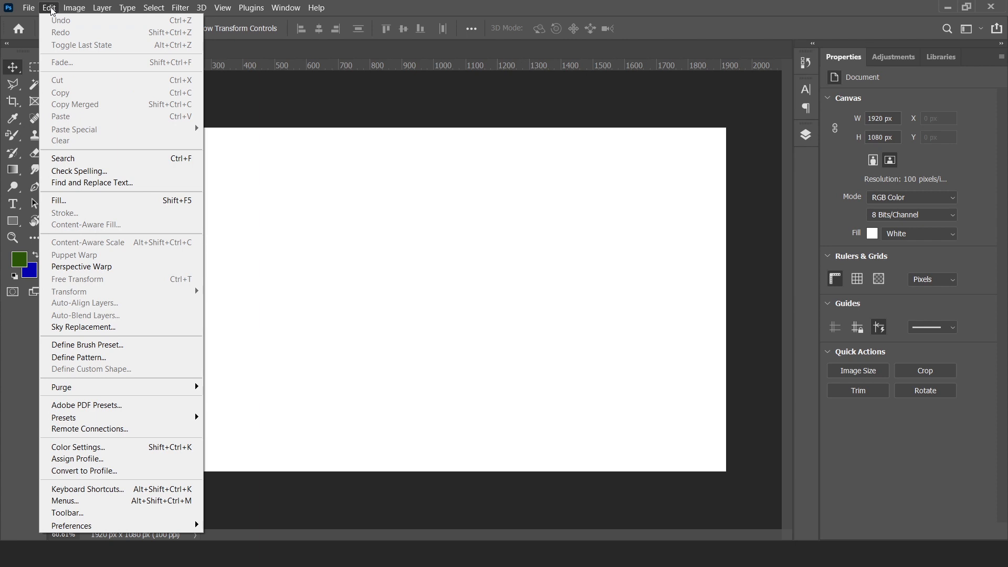
pyautogui.click(427, 9)
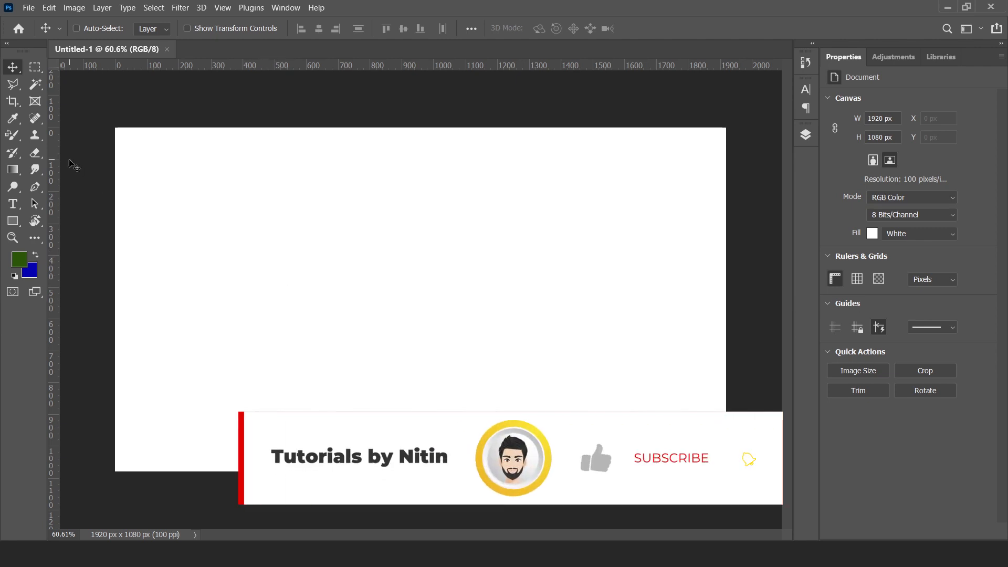
pyautogui.click(13, 86)
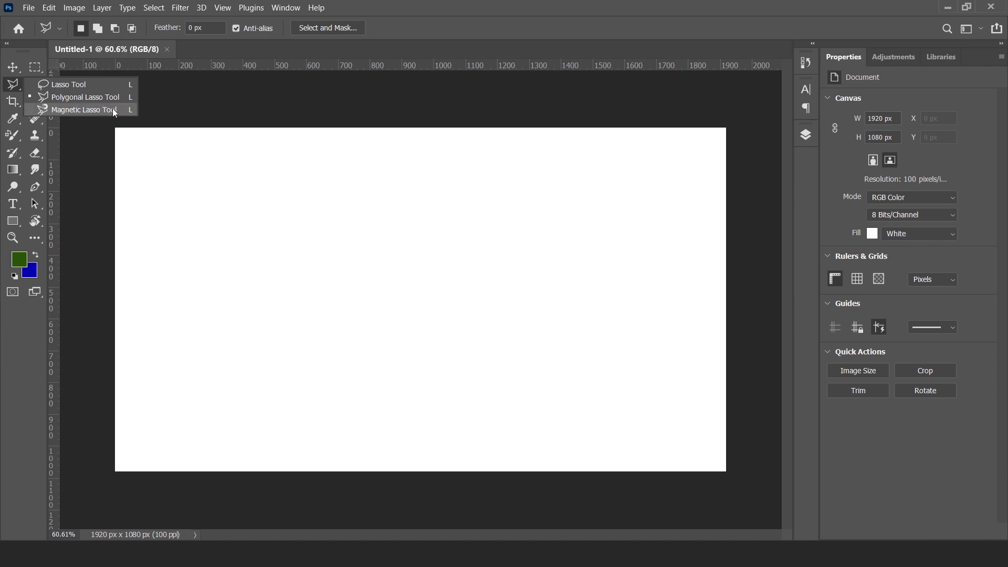
pyautogui.click(13, 67)
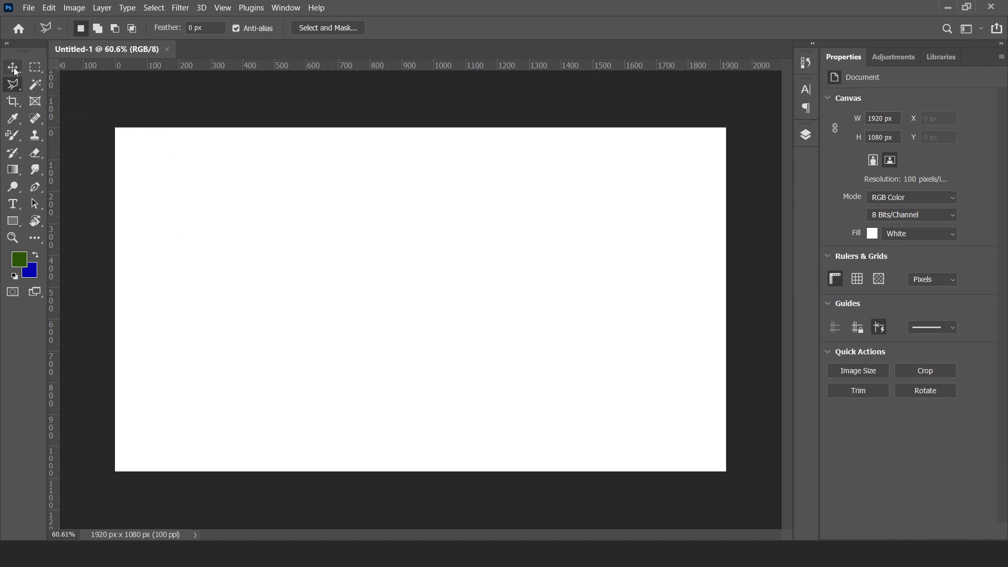
pyautogui.press('l')
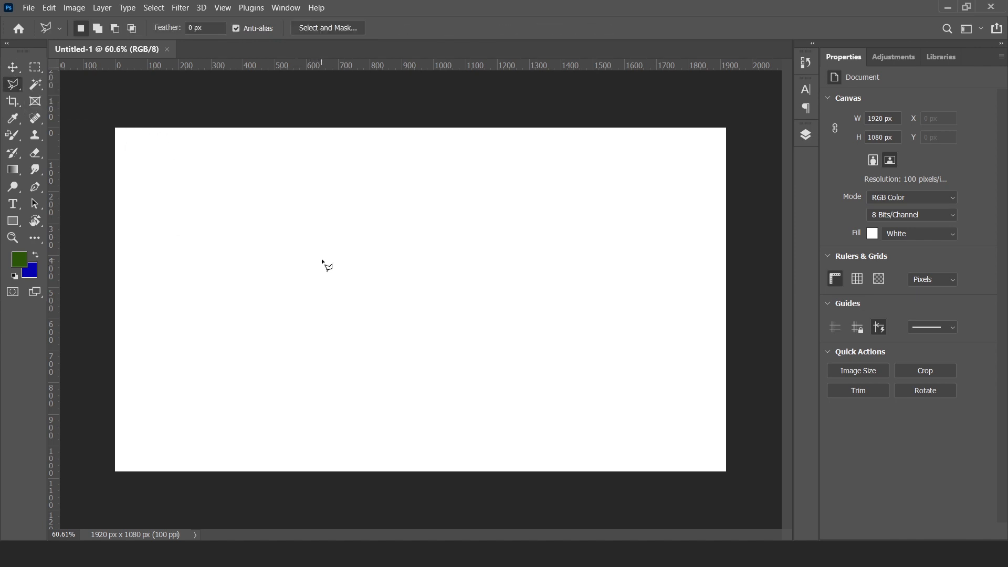
pyautogui.rightClick(14, 88)
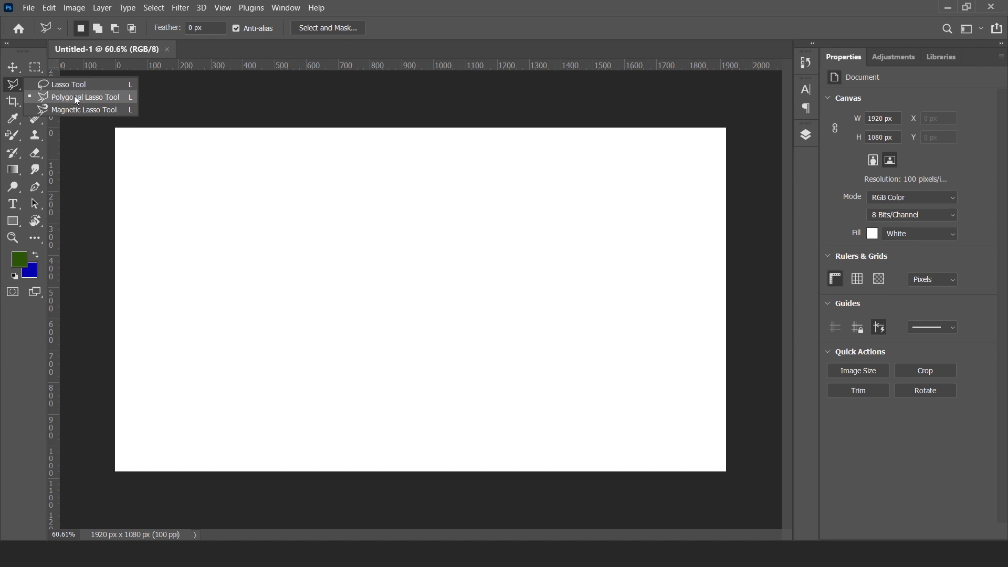
pyautogui.click(13, 89)
pyautogui.rightClick(14, 88)
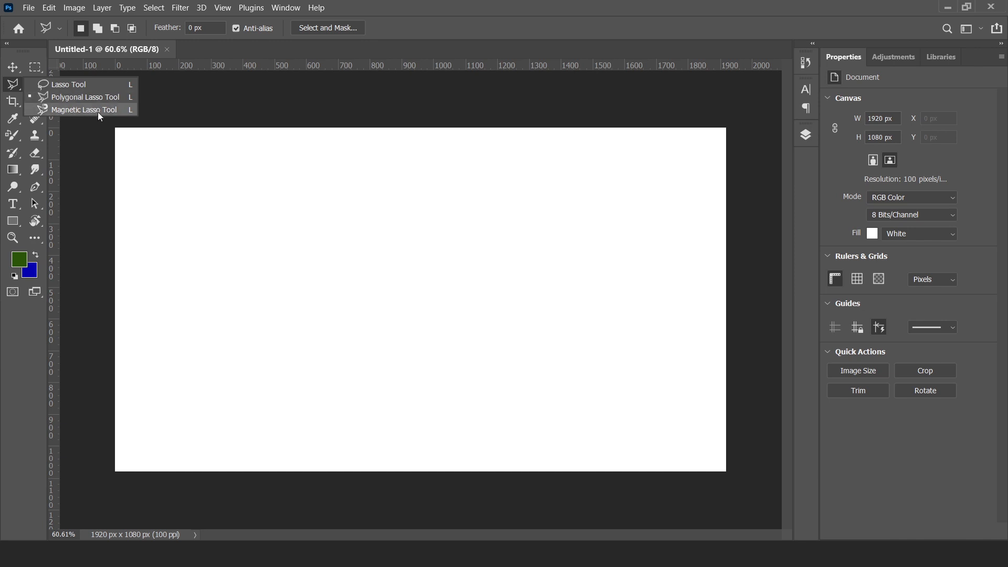
# - Draw a freehand Lasso selection spiralling across the blank canvas, then deselect it
pyautogui.click(72, 88)
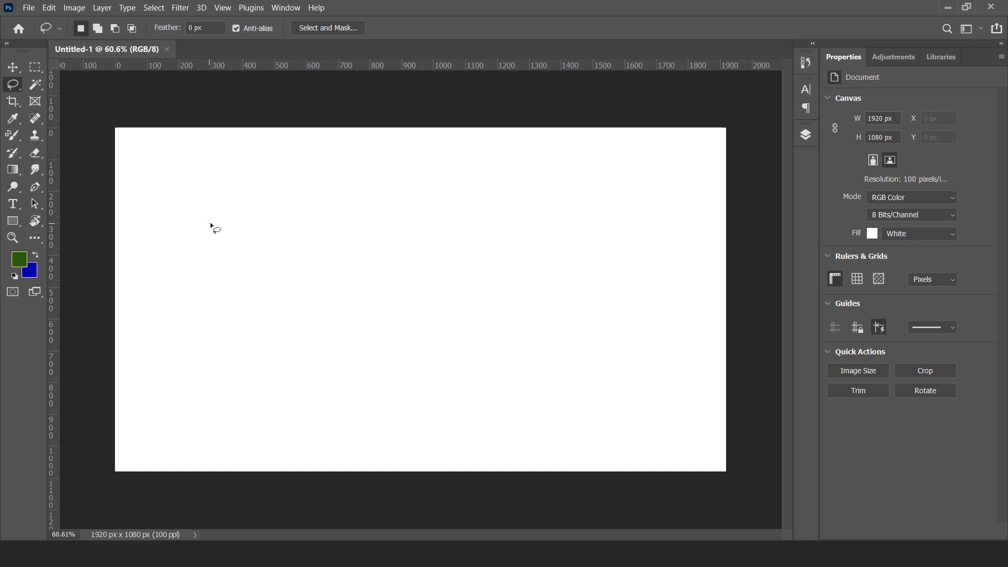
pyautogui.moveTo(210, 226)
pyautogui.mouseDown()
pyautogui.moveTo(244, 194)
pyautogui.moveTo(302, 186)
pyautogui.moveTo(386, 218)
pyautogui.moveTo(391, 297)
pyautogui.moveTo(365, 325)
pyautogui.moveTo(335, 333)
pyautogui.mouseUp()
pyautogui.moveTo(290, 271)
pyautogui.mouseDown()
pyautogui.moveTo(328, 286)
pyautogui.moveTo(351, 273)
pyautogui.moveTo(325, 245)
pyautogui.moveTo(275, 239)
pyautogui.moveTo(229, 280)
pyautogui.moveTo(245, 354)
pyautogui.moveTo(343, 385)
pyautogui.moveTo(437, 335)
pyautogui.moveTo(465, 223)
pyautogui.moveTo(412, 179)
pyautogui.moveTo(317, 169)
pyautogui.moveTo(241, 162)
pyautogui.moveTo(175, 194)
pyautogui.moveTo(162, 242)
pyautogui.moveTo(182, 325)
pyautogui.moveTo(215, 388)
pyautogui.moveTo(317, 419)
pyautogui.moveTo(456, 386)
pyautogui.moveTo(482, 367)
pyautogui.moveTo(503, 321)
pyautogui.moveTo(651, 277)
pyautogui.moveTo(662, 253)
pyautogui.mouseUp()
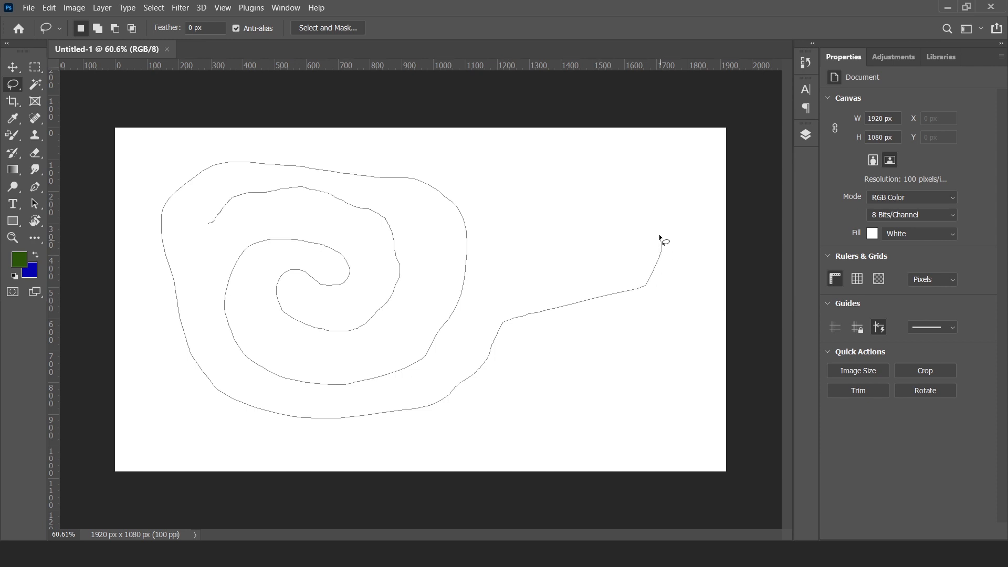
pyautogui.moveTo(487, 177)
pyautogui.mouseDown()
pyautogui.moveTo(493, 222)
pyautogui.moveTo(516, 225)
pyautogui.moveTo(508, 251)
pyautogui.mouseUp()
pyautogui.moveTo(471, 215)
pyautogui.mouseDown()
pyautogui.moveTo(443, 175)
pyautogui.moveTo(325, 145)
pyautogui.moveTo(227, 165)
pyautogui.mouseUp()
pyautogui.moveTo(205, 211); pyautogui.dragTo(210, 228)
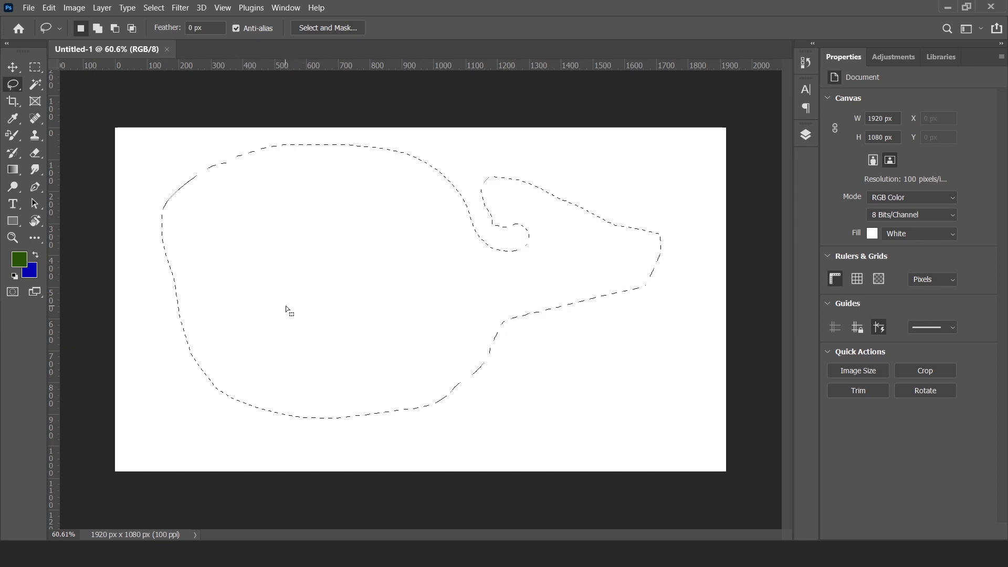
pyautogui.hotkey('ctrl', 'd')
# - Bring the photo pexels-frantisek-duris-1331846.jpg in from the file browser as a separate document
pyautogui.hotkey('alt', 'Tab')
pyautogui.click(236, 254)
pyautogui.moveTo(196, 198); pyautogui.dragTo(449, 129)
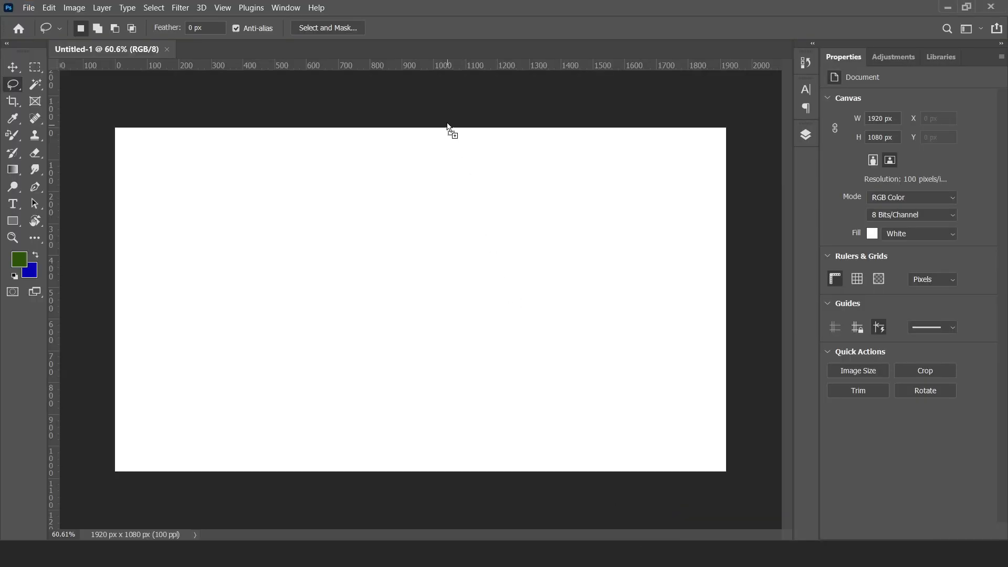
pyautogui.moveTo(448, 68); pyautogui.dragTo(446, 47)
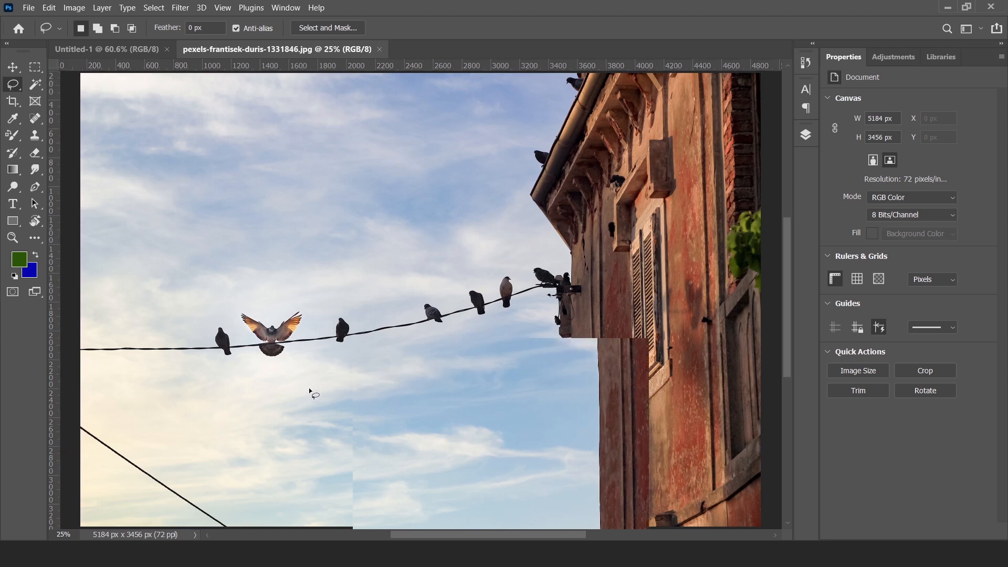
# - Loosely circle two perched birds on the wire one after the other with the Lasso tool, clearing each selection
pyautogui.scroll(1, 309, 388)
pyautogui.scroll(4, 313, 377)
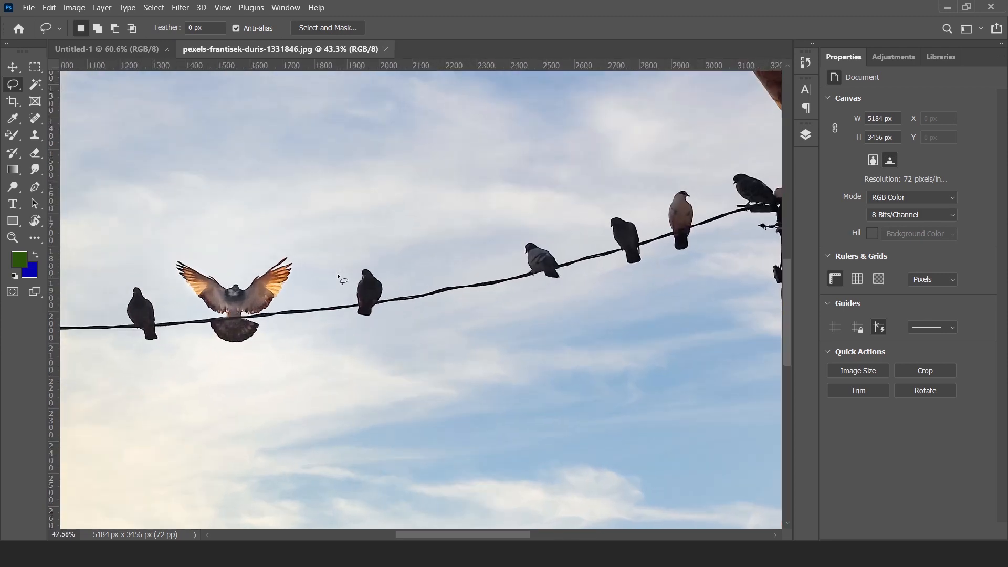
pyautogui.moveTo(369, 244)
pyautogui.mouseDown()
pyautogui.moveTo(322, 334)
pyautogui.moveTo(384, 380)
pyautogui.moveTo(427, 296)
pyautogui.moveTo(367, 242)
pyautogui.mouseUp()
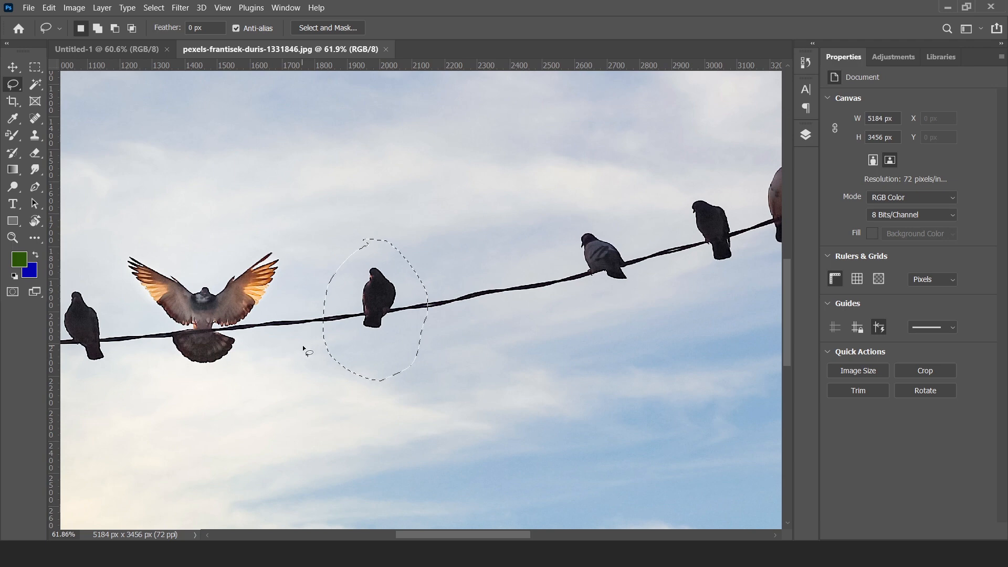
pyautogui.click(367, 337)
pyautogui.moveTo(579, 219)
pyautogui.mouseDown()
pyautogui.moveTo(566, 248)
pyautogui.moveTo(658, 304)
pyautogui.moveTo(630, 224)
pyautogui.moveTo(573, 225)
pyautogui.mouseUp()
pyautogui.click(469, 320)
# - Draw a freehand Lasso selection around the bird with spread wings and clear it
pyautogui.moveTo(263, 241)
pyautogui.mouseDown()
pyautogui.moveTo(132, 222)
pyautogui.moveTo(97, 257)
pyautogui.moveTo(190, 400)
pyautogui.moveTo(310, 300)
pyautogui.mouseUp()
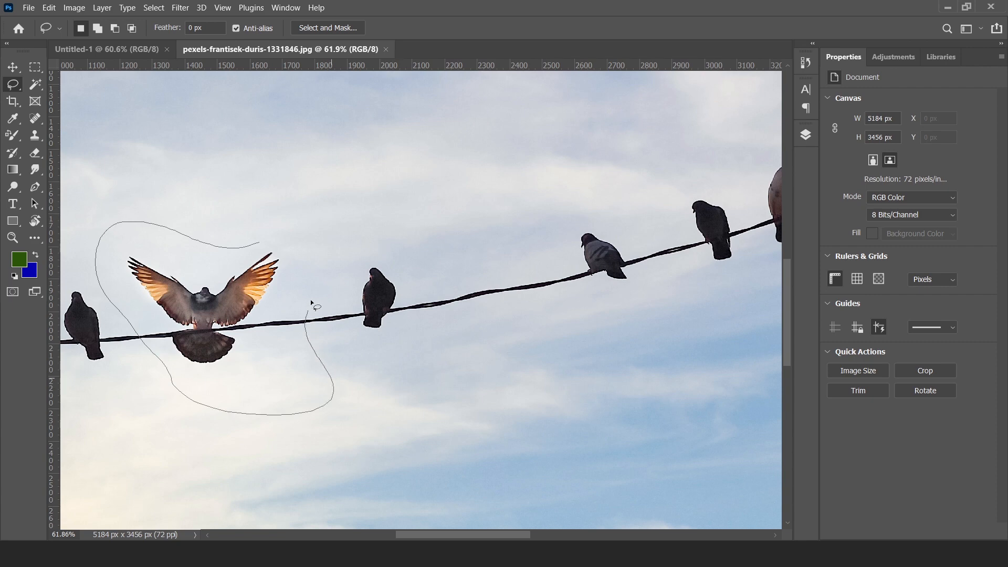
pyautogui.moveTo(261, 238); pyautogui.dragTo(260, 240)
pyautogui.click(257, 298)
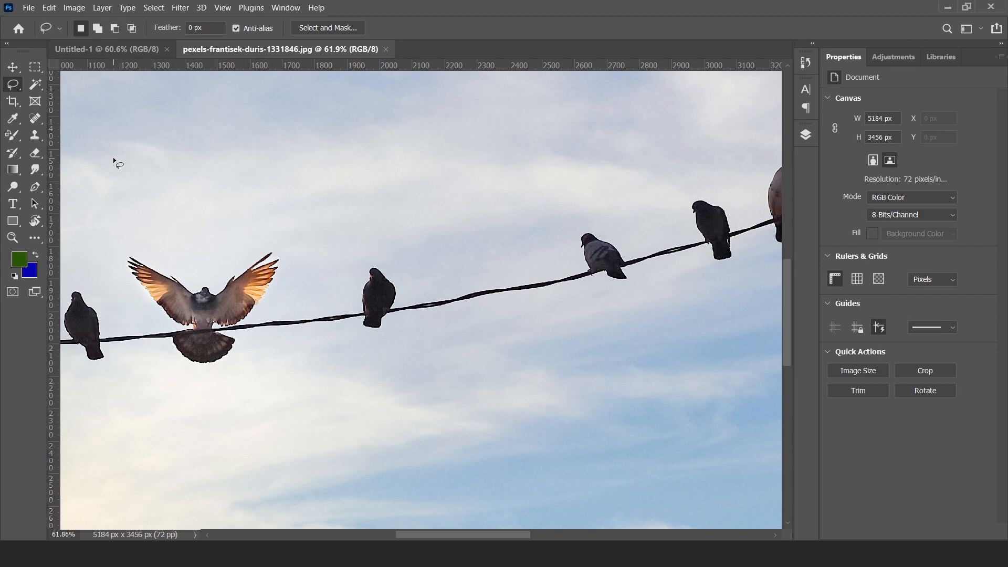
# - Try outlining the perched bird beside the spread-winged one with straight Polygonal Lasso segments, then discard the outline
pyautogui.rightClick(18, 84)
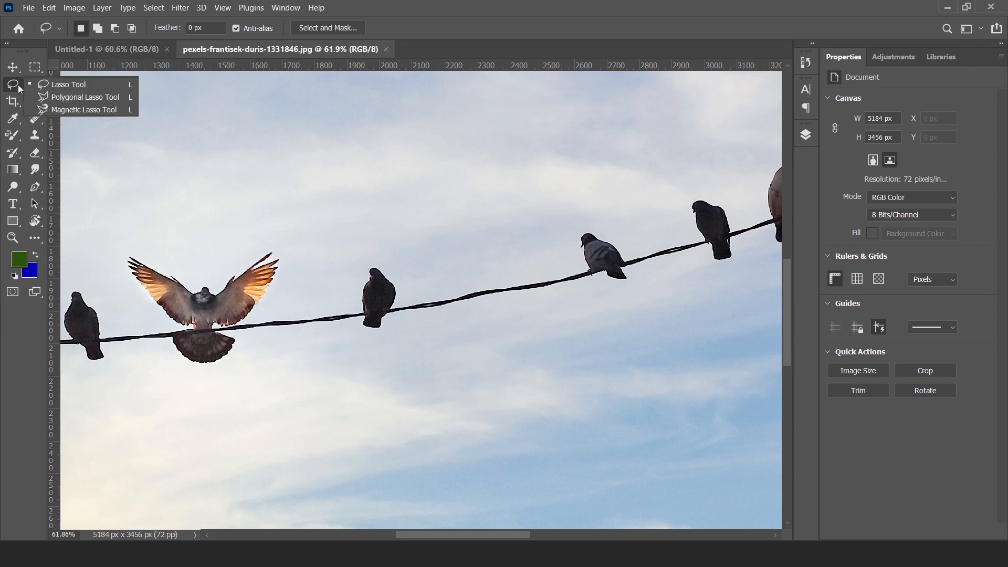
pyautogui.click(85, 98)
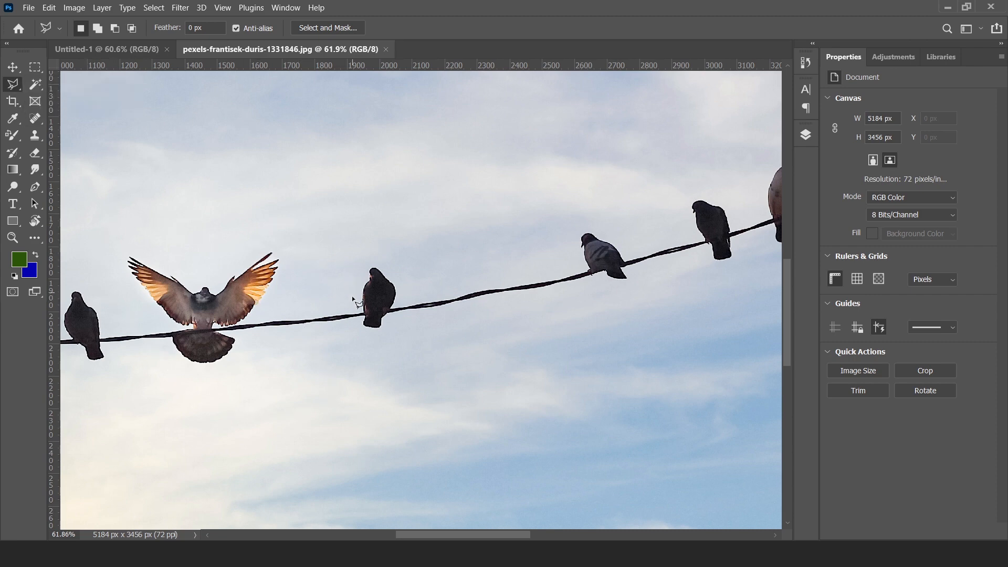
pyautogui.scroll(5, 353, 299)
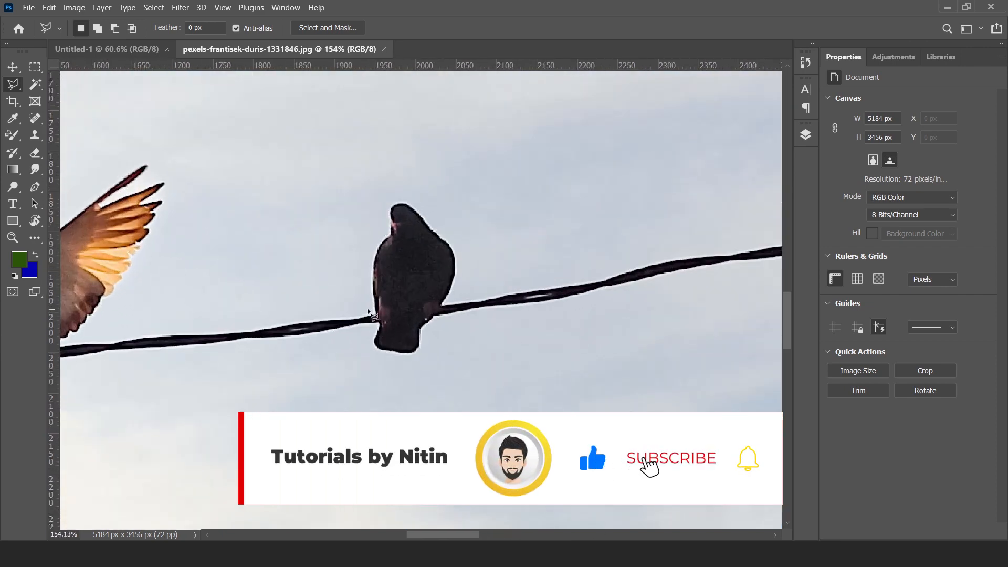
pyautogui.click(368, 310)
pyautogui.click(361, 257)
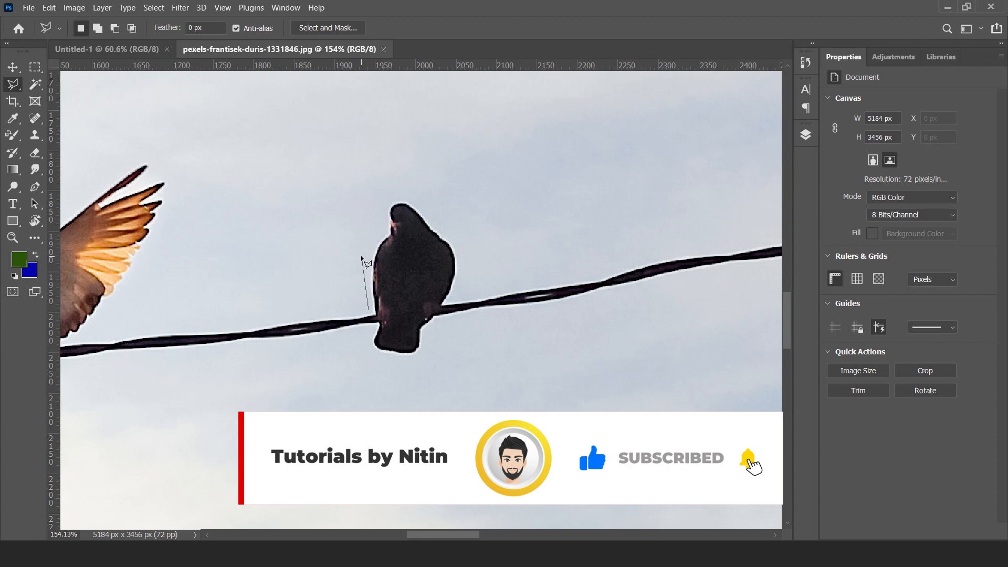
pyautogui.click(379, 228)
pyautogui.click(386, 184)
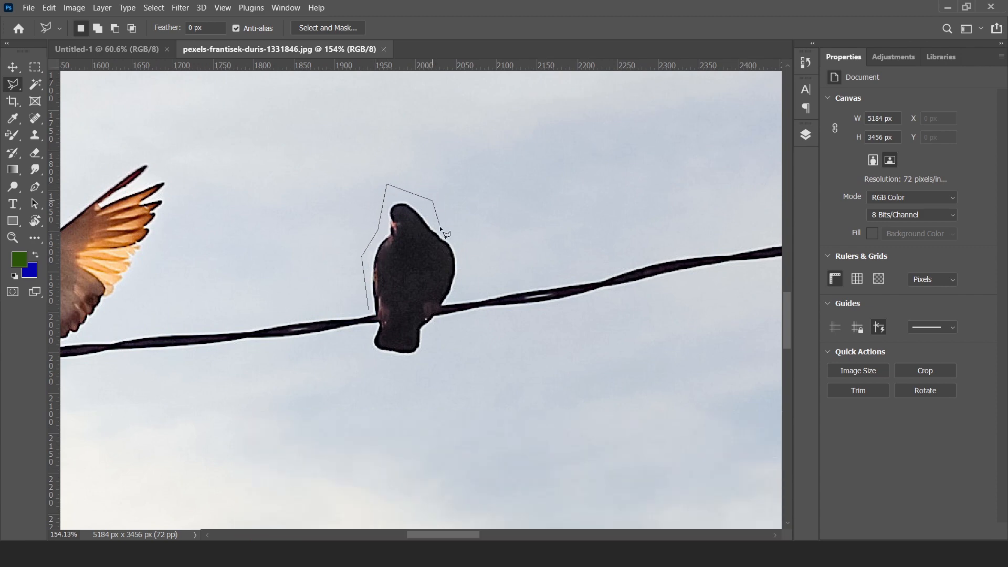
pyautogui.click(467, 261)
pyautogui.press('Escape')
pyautogui.hotkey('ctrl', 'd')
# - Retrace the perched bird with the Polygonal Lasso, removing misplaced points along the way, close the outline and deselect it
pyautogui.click(376, 233)
pyautogui.click(385, 222)
pyautogui.press('BackSpace')
pyautogui.press('BackSpace')
pyautogui.click(375, 240)
pyautogui.click(408, 195)
pyautogui.click(468, 264)
pyautogui.click(455, 297)
pyautogui.click(506, 246)
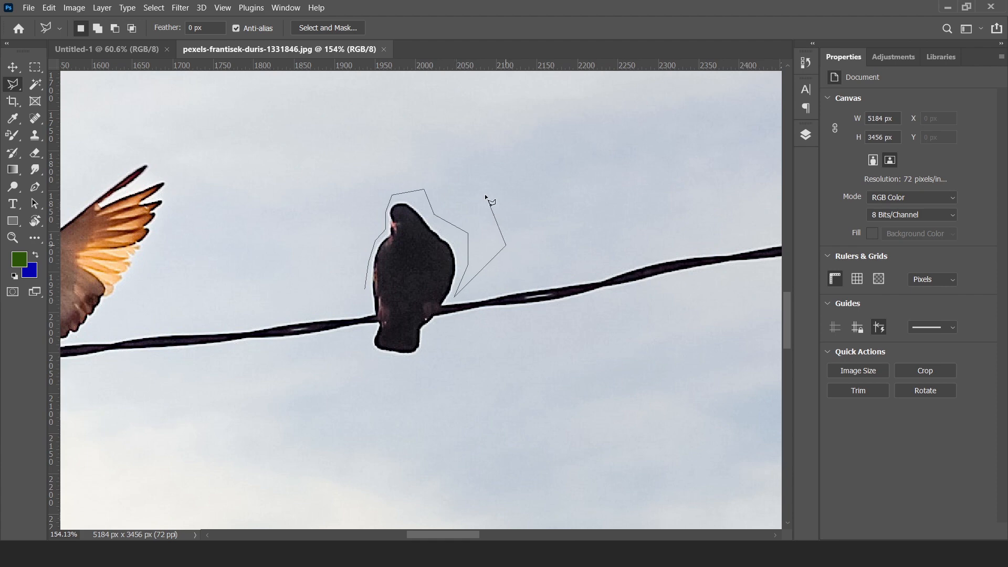
pyautogui.click(338, 297)
pyautogui.click(364, 289)
pyautogui.hotkey('ctrl', 'd')
# - Trace the perched bird beside the spread-winged one with the Magnetic Lasso, close the outline, inspect its edge and deselect it
pyautogui.rightClick(13, 88)
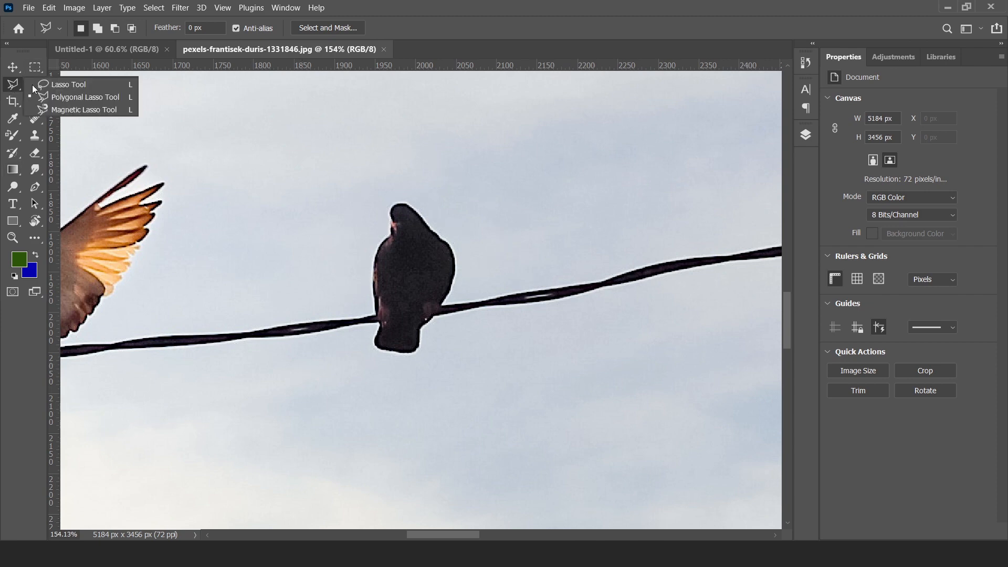
pyautogui.click(68, 109)
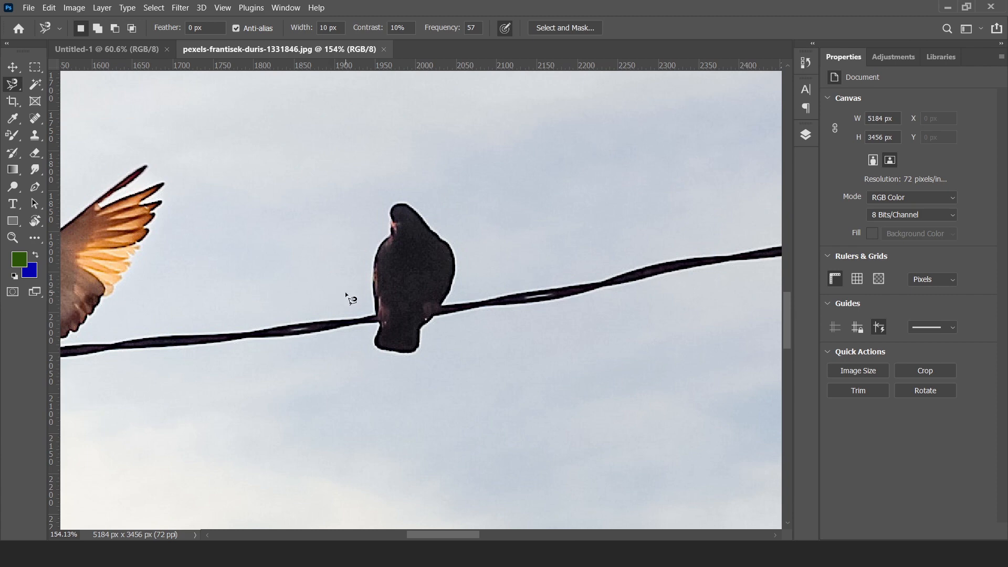
pyautogui.click(370, 304)
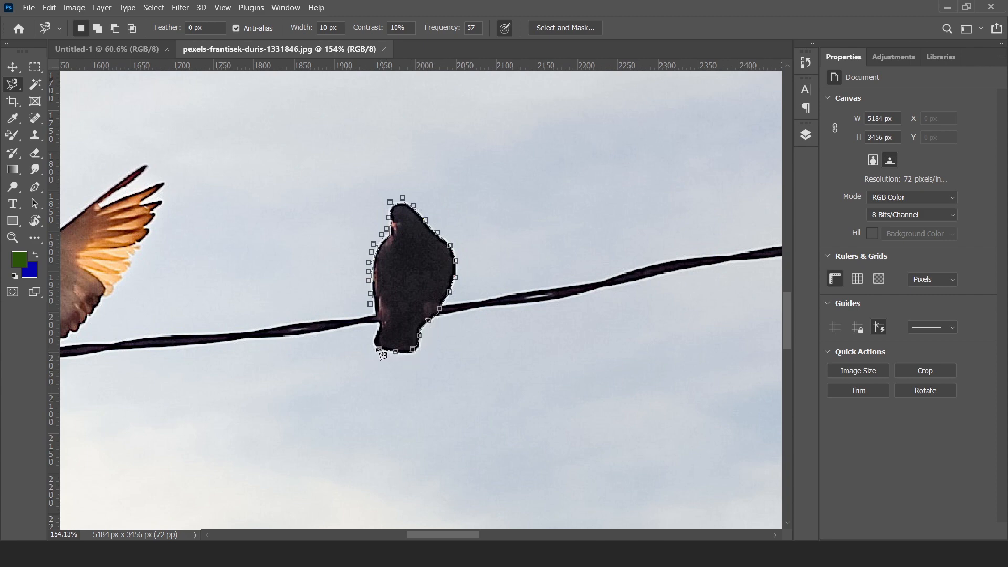
pyautogui.click(373, 307)
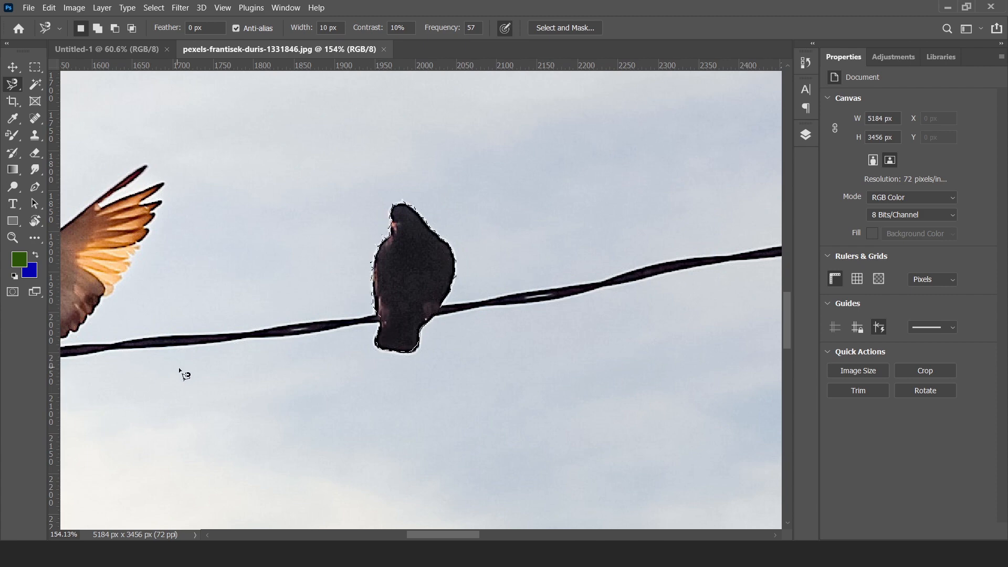
pyautogui.scroll(4, 377, 267)
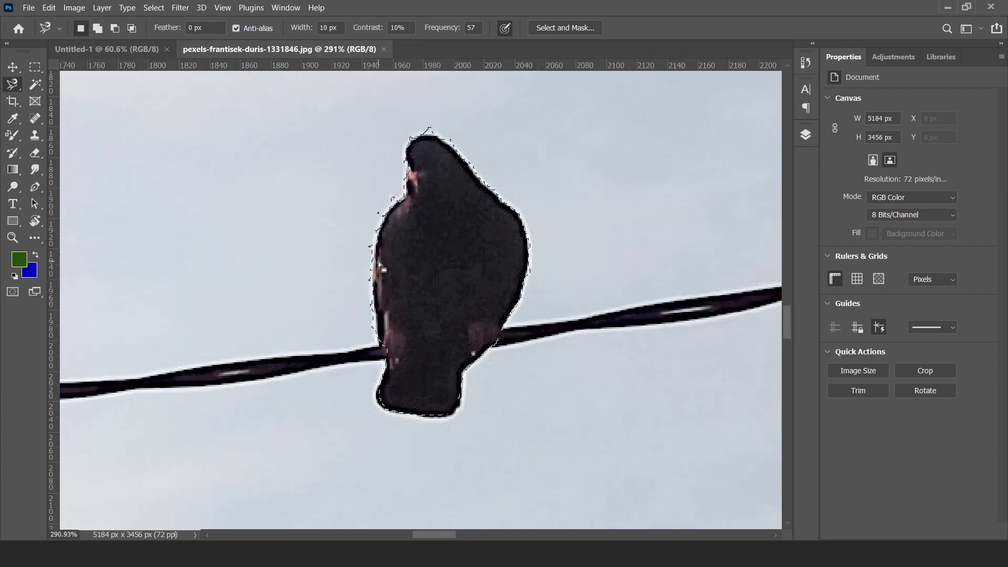
pyautogui.scroll(-5, 379, 260)
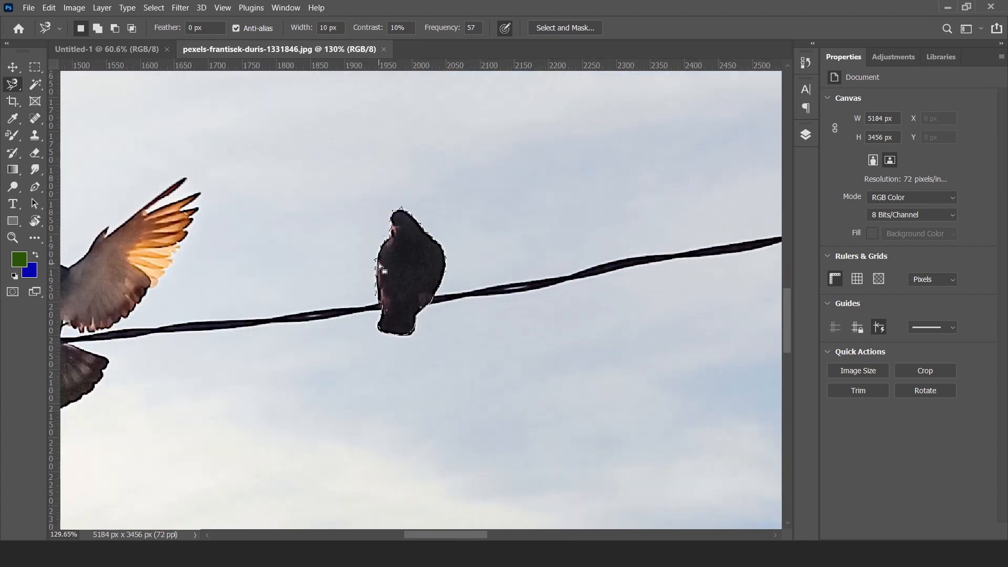
pyautogui.scroll(-3, 382, 271)
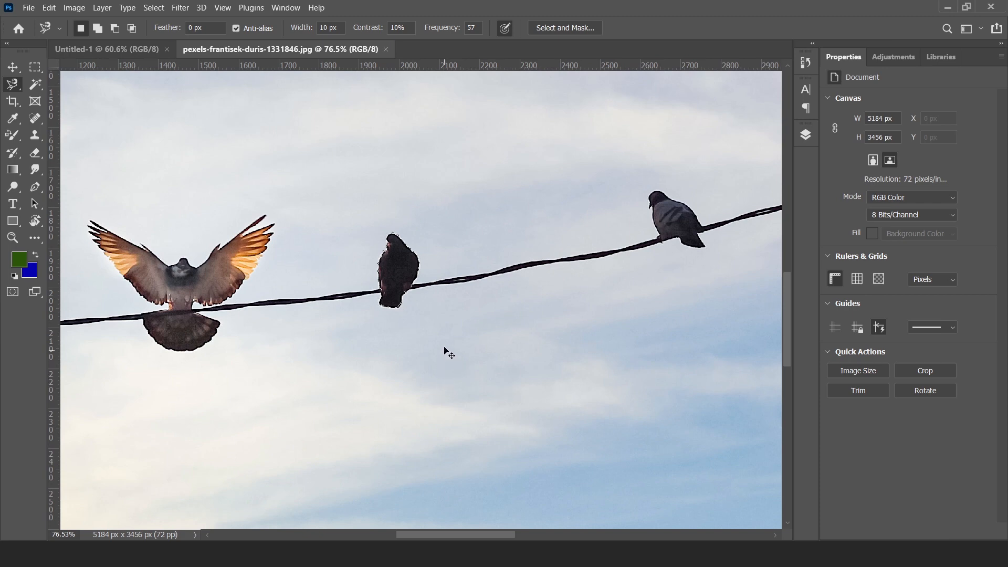
pyautogui.hotkey('ctrl', 'd')
pyautogui.rightClick(21, 86)
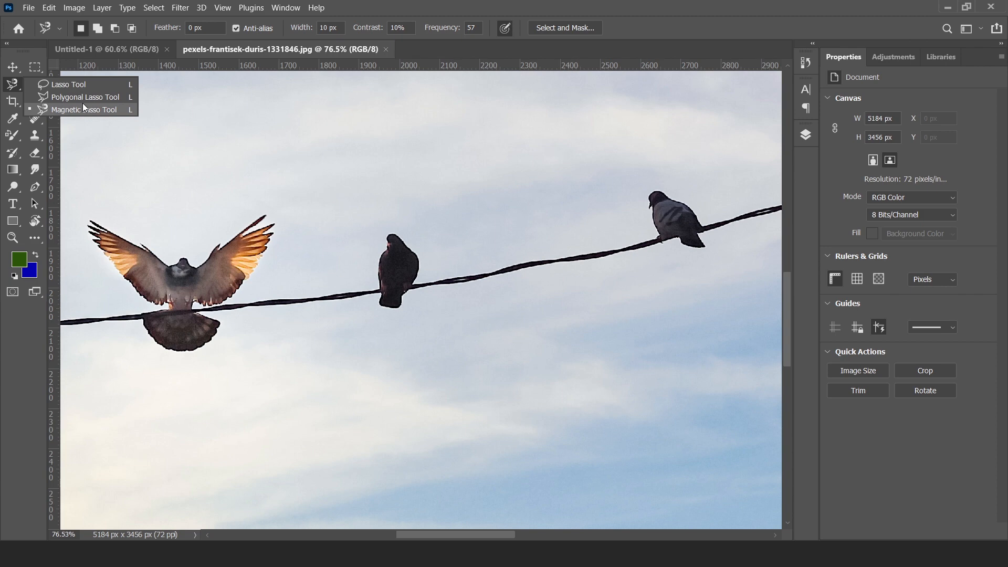
pyautogui.click(13, 90)
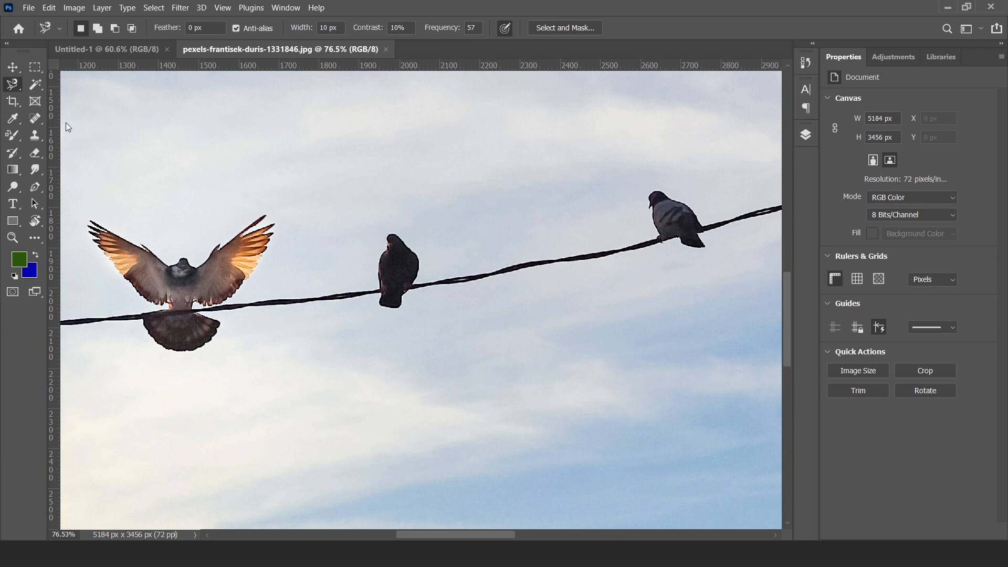
# - Crop the upper part of the photo away with the Crop tool, leaving 5184 × 2409 px, and undo the crop
pyautogui.click(16, 107)
pyautogui.rightClick(7, 104)
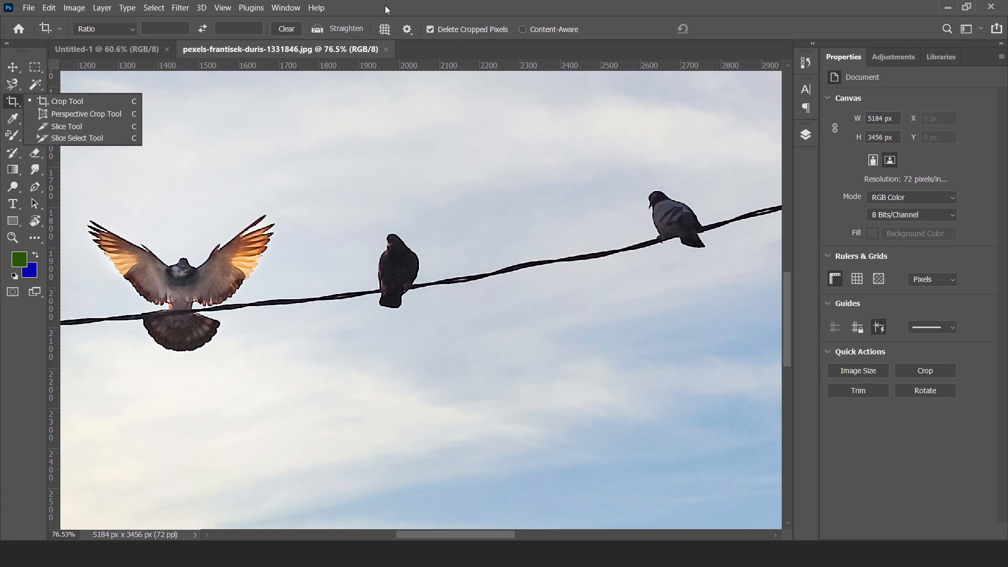
pyautogui.click(79, 98)
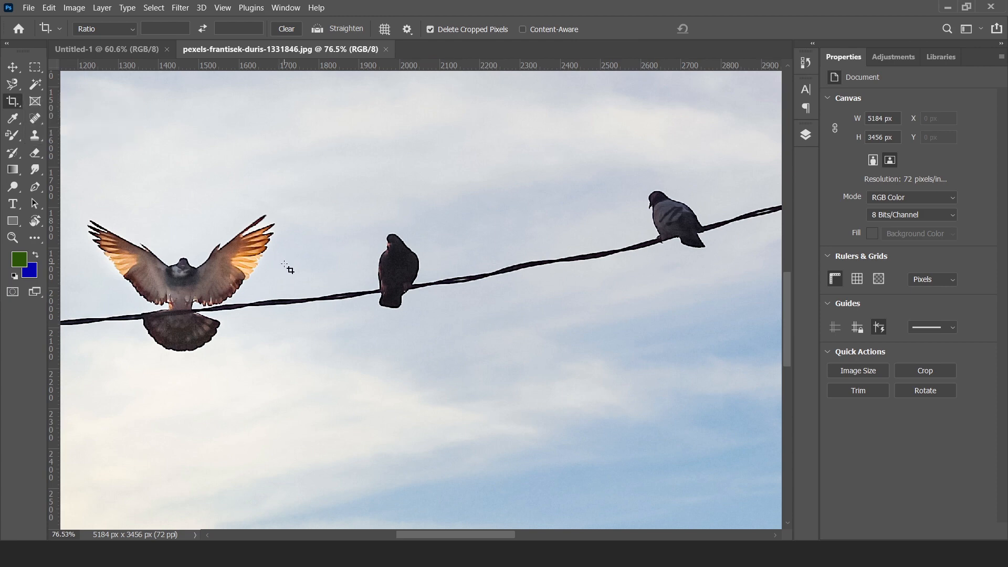
pyautogui.scroll(-3, 310, 227)
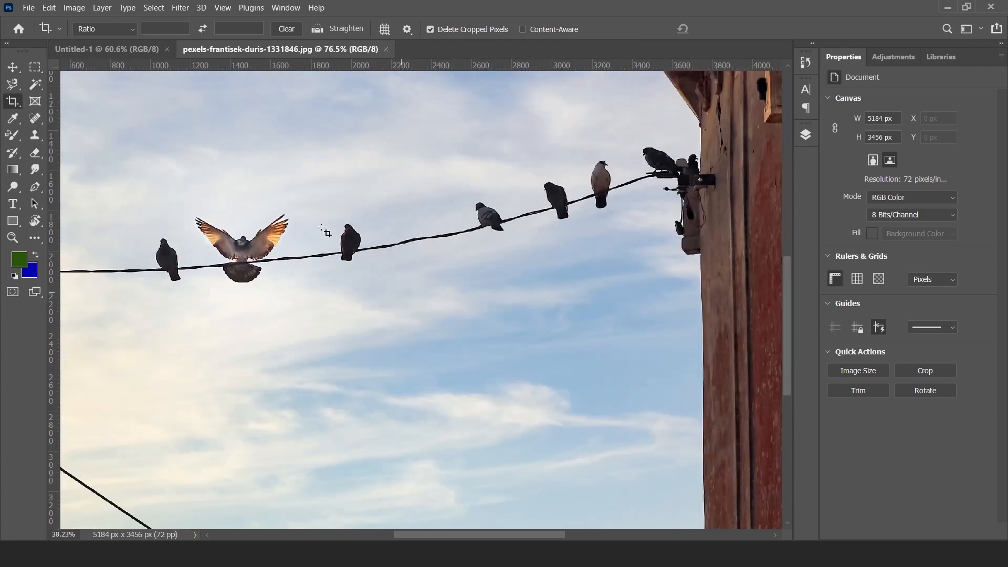
pyautogui.hotkey('ctrl', '0')
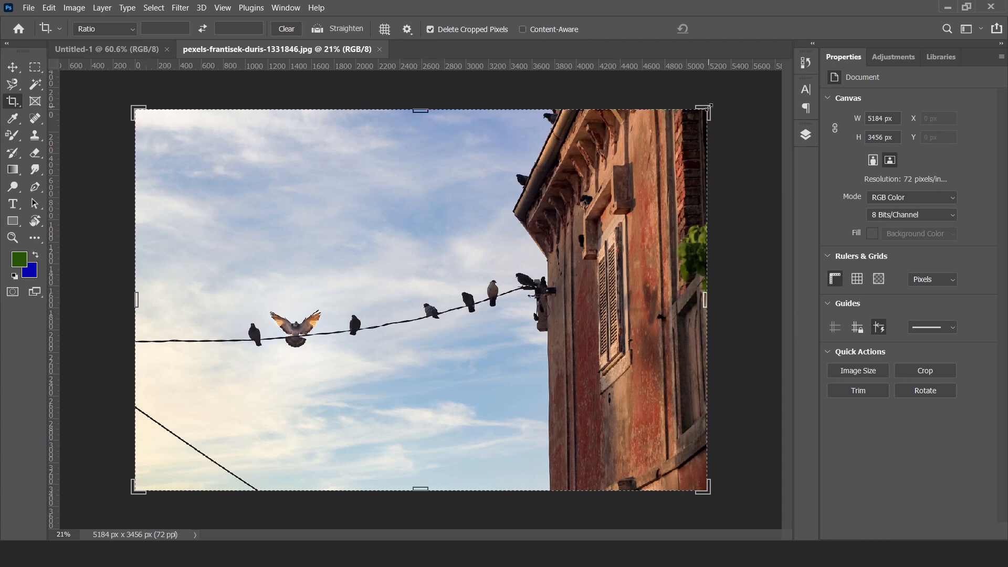
pyautogui.moveTo(709, 106); pyautogui.dragTo(708, 155)
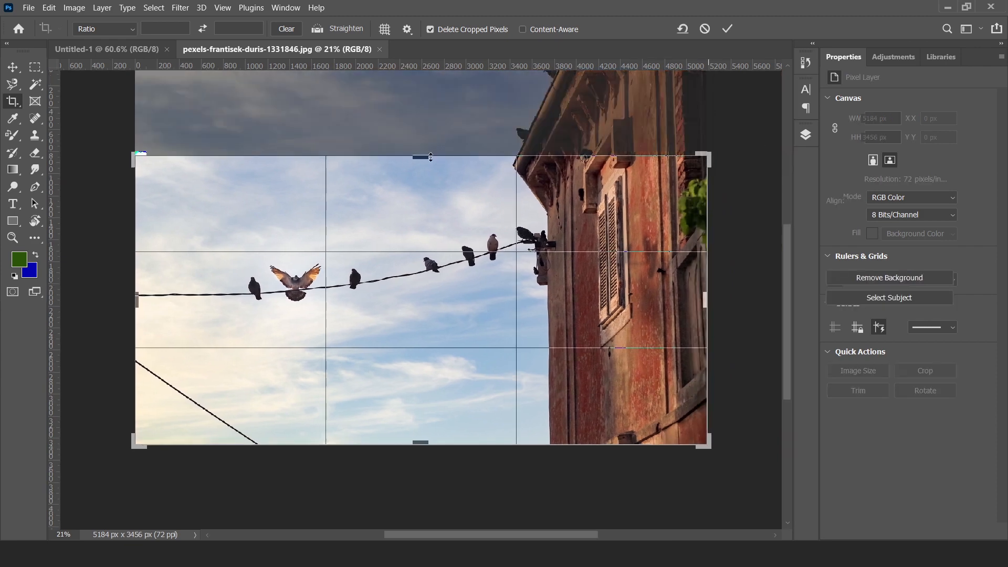
pyautogui.moveTo(420, 156)
pyautogui.mouseDown()
pyautogui.moveTo(425, 205)
pyautogui.moveTo(434, 159)
pyautogui.moveTo(433, 198)
pyautogui.moveTo(435, 168)
pyautogui.mouseUp()
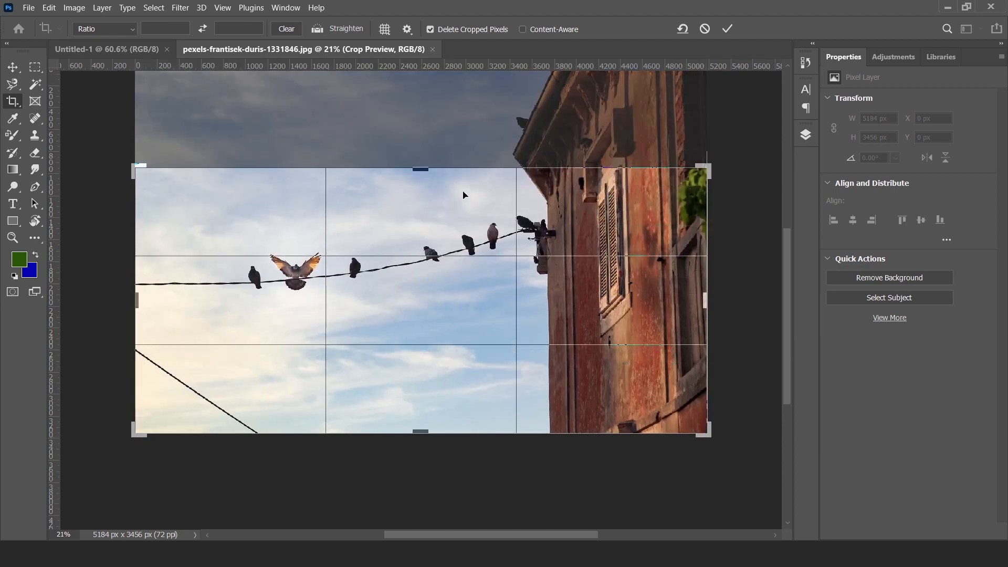
pyautogui.click(725, 35)
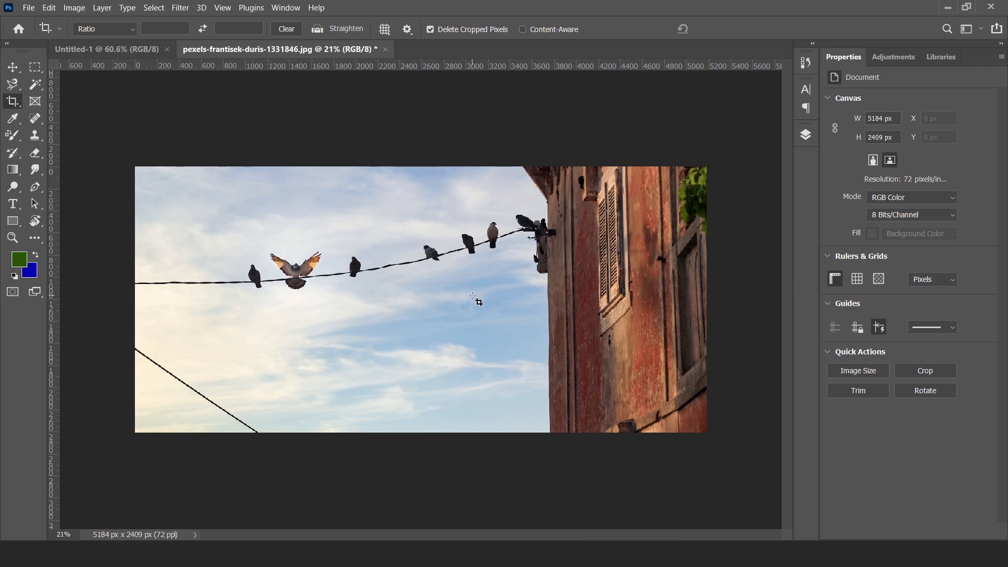
pyautogui.press('ctrl')
pyautogui.hotkey('ctrl', 'z')
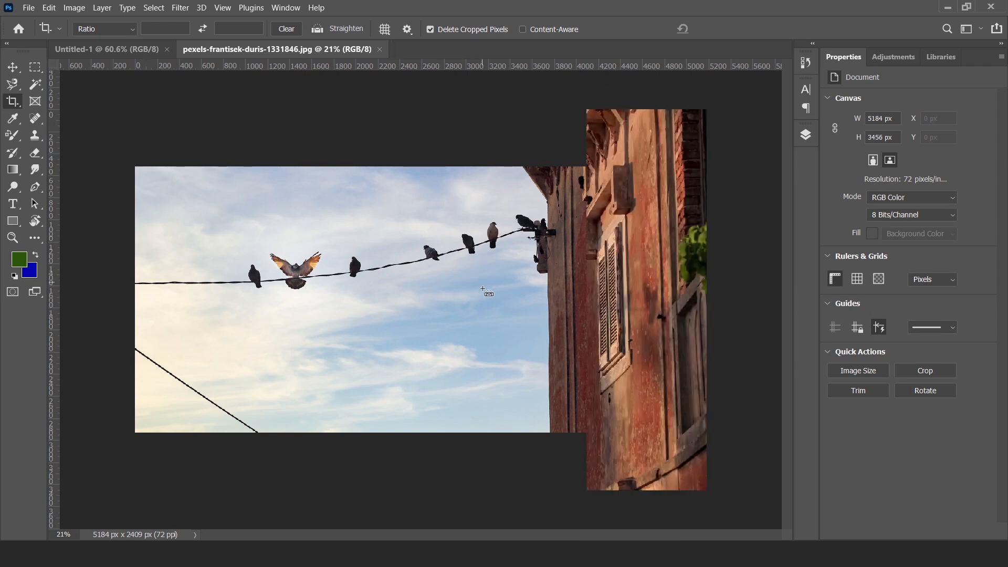
# - Place the four corners of a Perspective Crop grid on the shuttered window and align the lower corner to its frame
pyautogui.rightClick(14, 103)
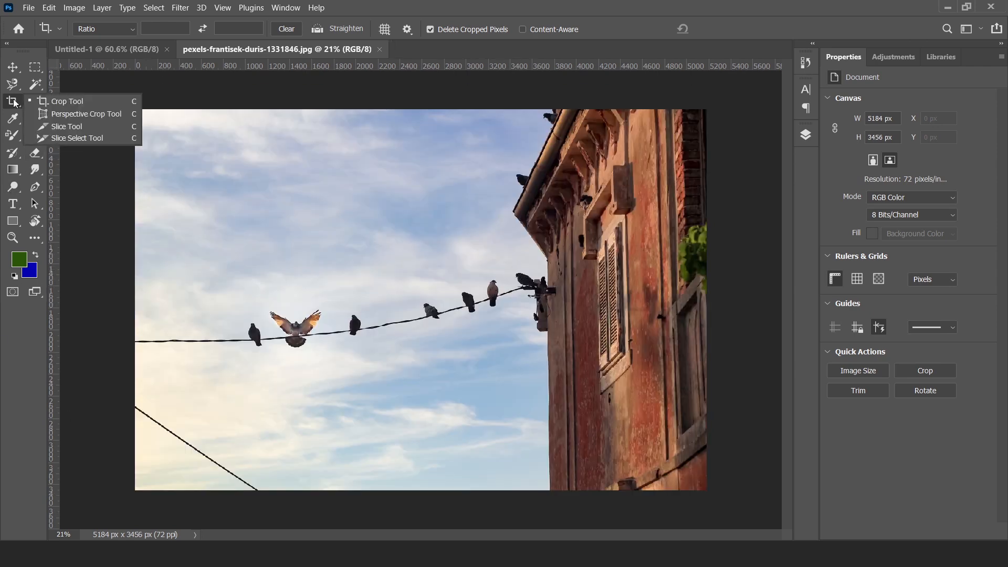
pyautogui.click(74, 114)
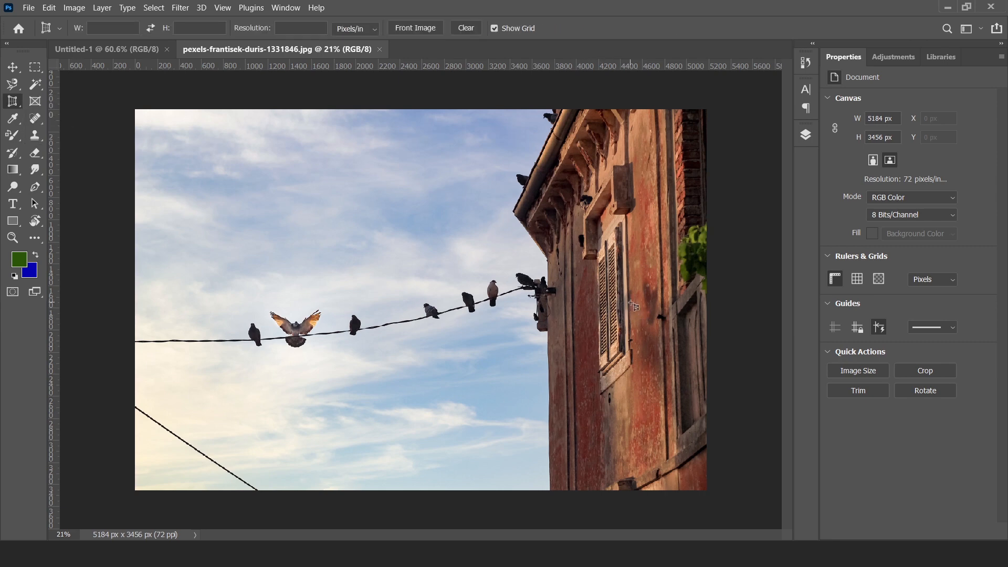
pyautogui.scroll(5, 634, 305)
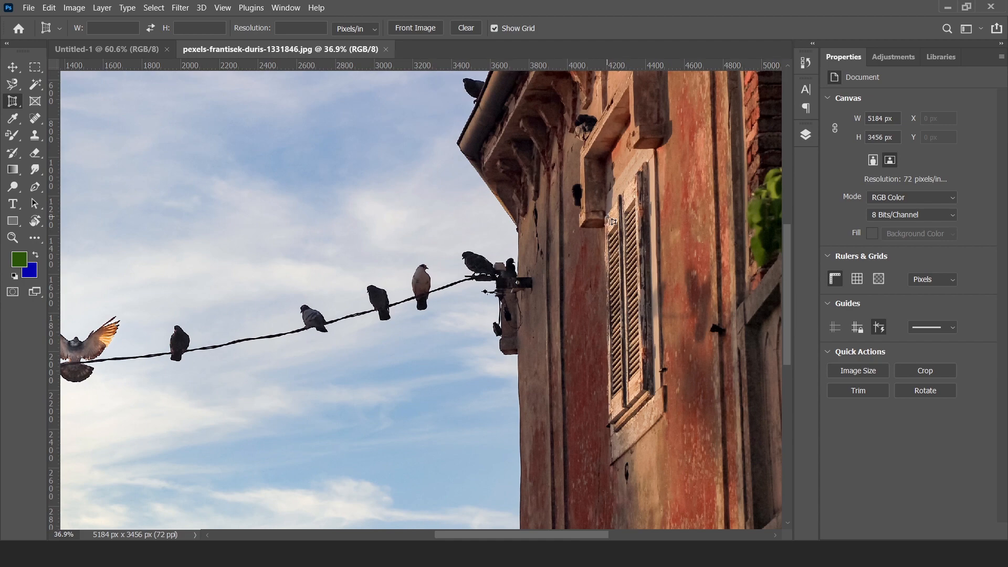
pyautogui.scroll(3, 612, 221)
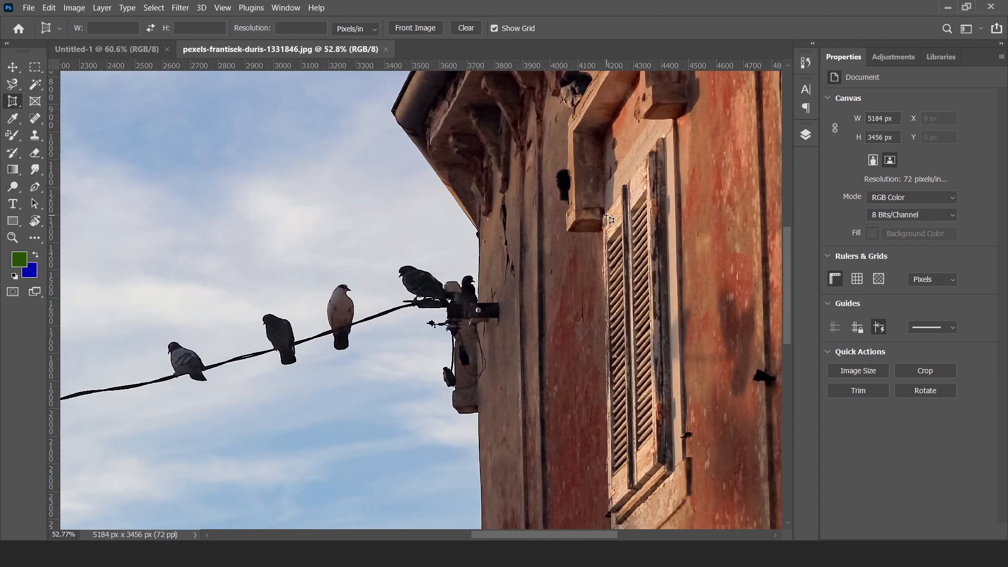
pyautogui.click(604, 216)
pyautogui.click(654, 155)
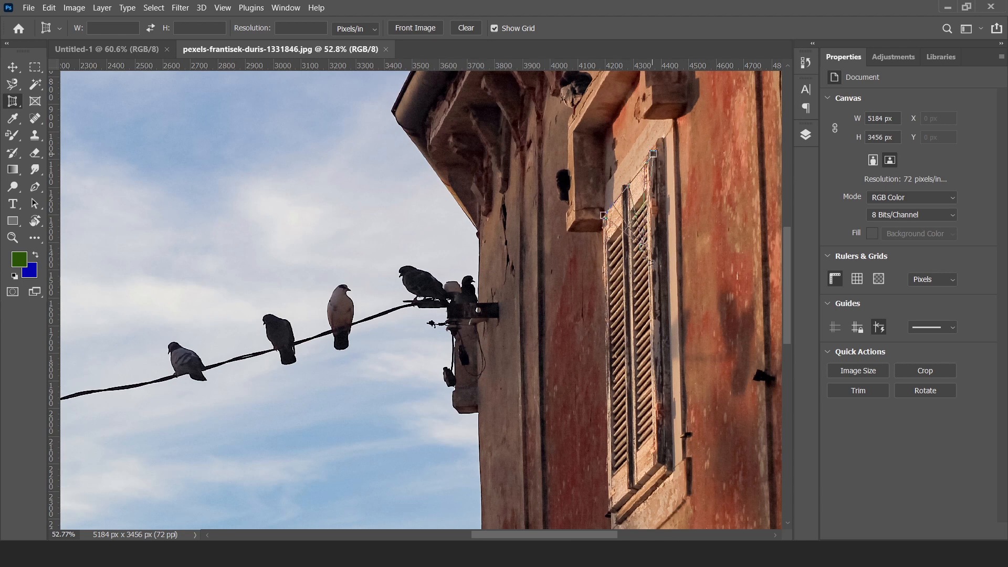
pyautogui.click(659, 464)
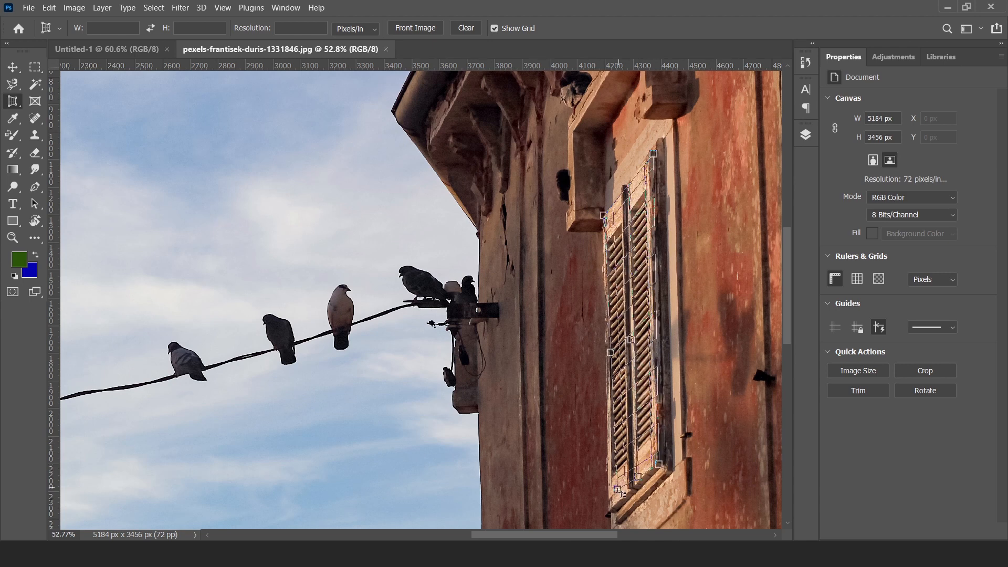
pyautogui.click(610, 510)
pyautogui.moveTo(616, 514); pyautogui.dragTo(609, 511)
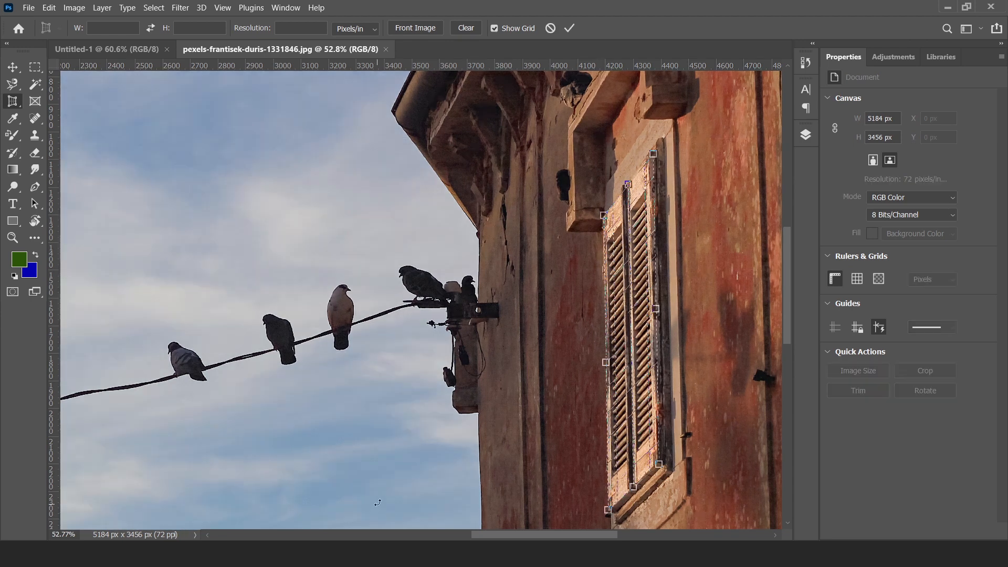
# - Apply the perspective crop to the shuttered window, undo it and return to the whole photo
pyautogui.click(570, 28)
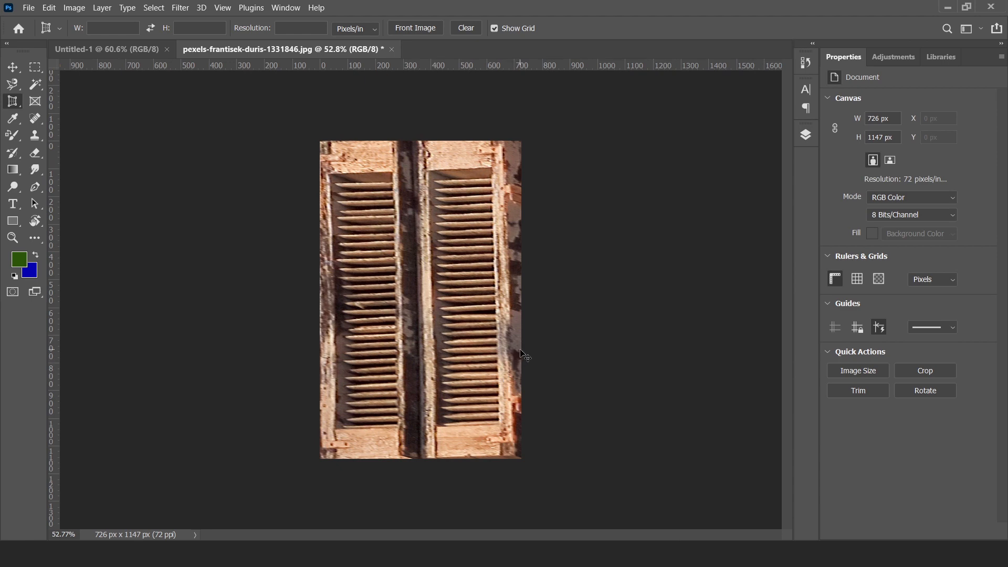
pyautogui.hotkey('ctrl', 'z')
pyautogui.scroll(-6, 573, 347)
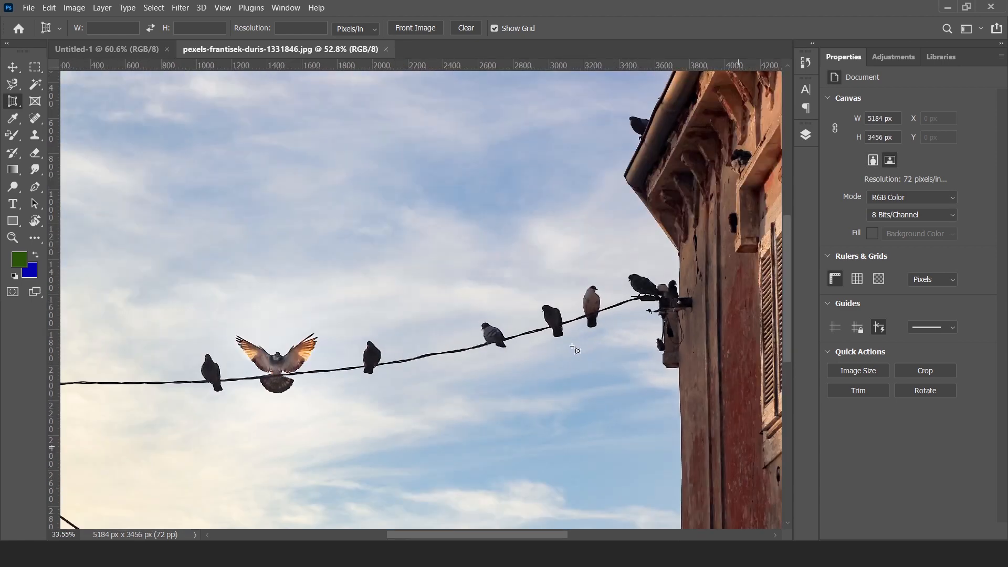
pyautogui.scroll(3, 509, 318)
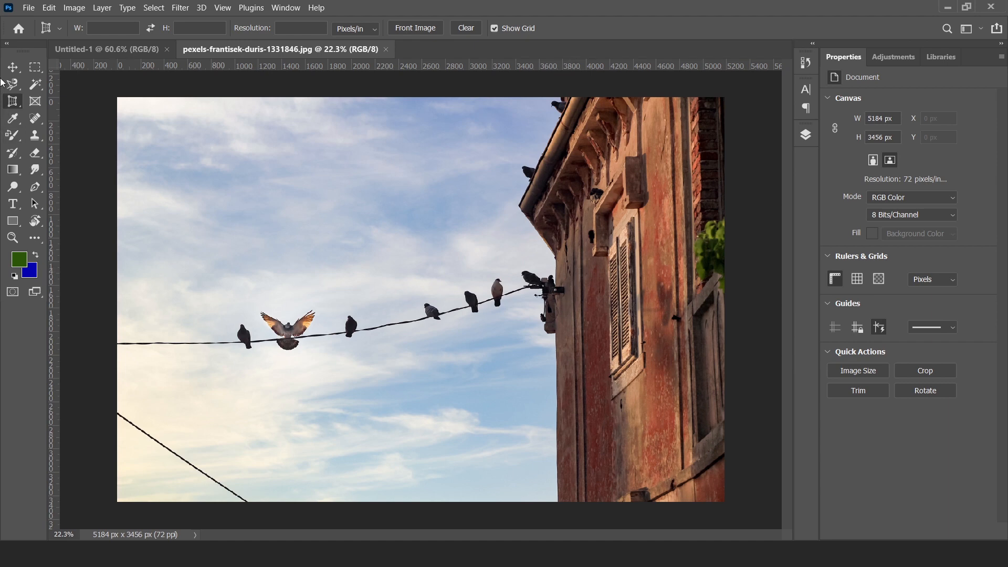
pyautogui.rightClick(14, 105)
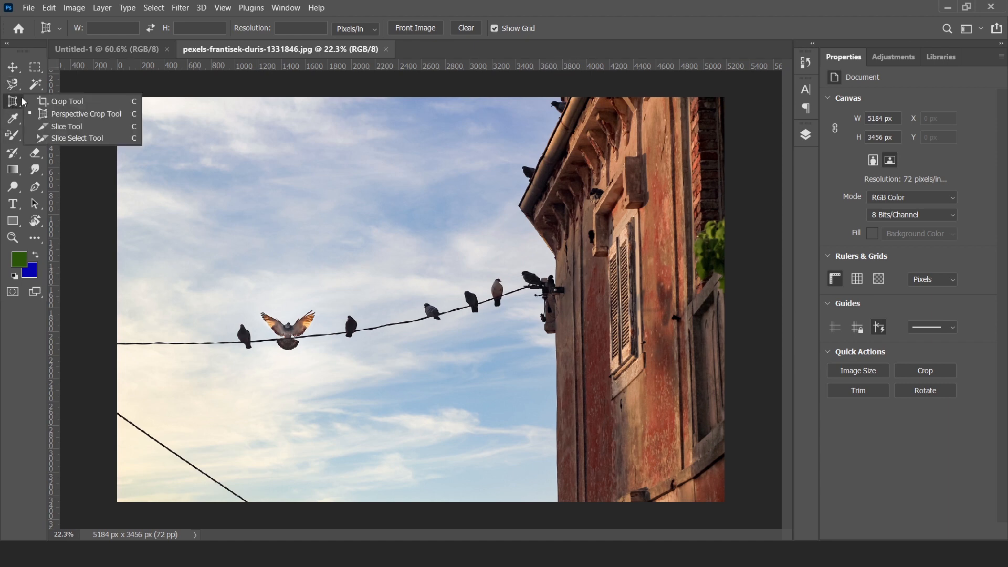
pyautogui.click(67, 126)
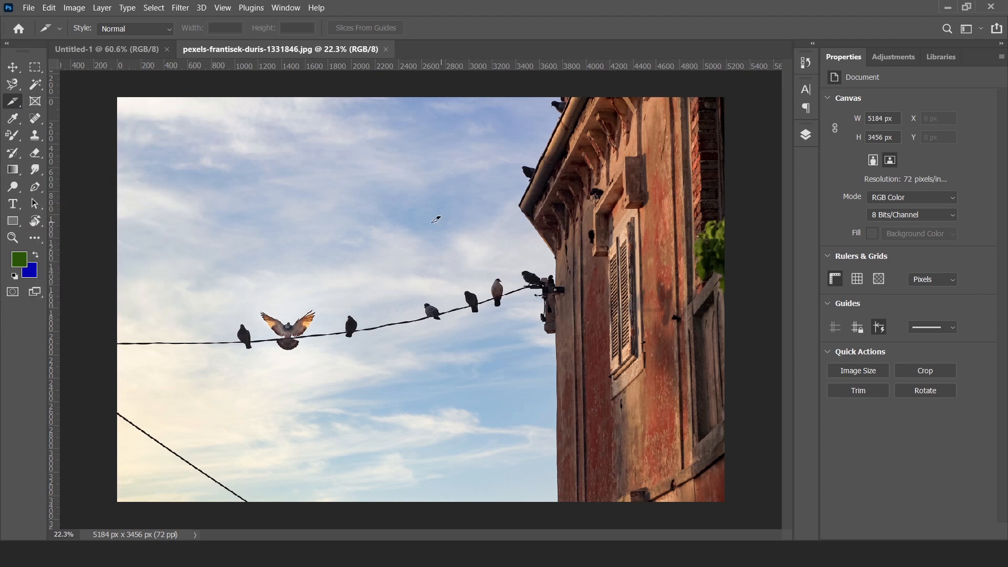
# - Choose the Spot Healing Brush and set its brush size to 100 px
pyautogui.click(39, 117)
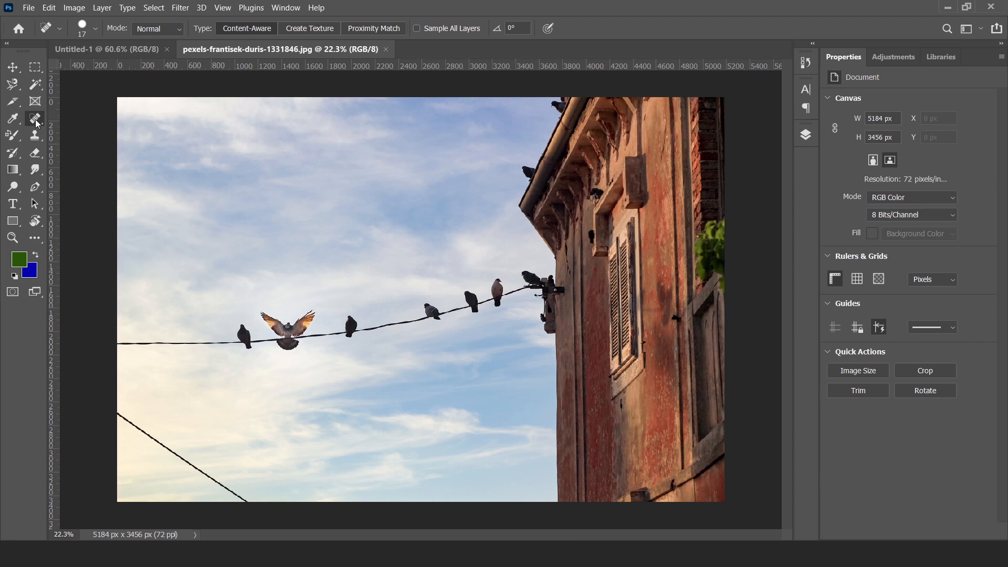
pyautogui.rightClick(349, 168)
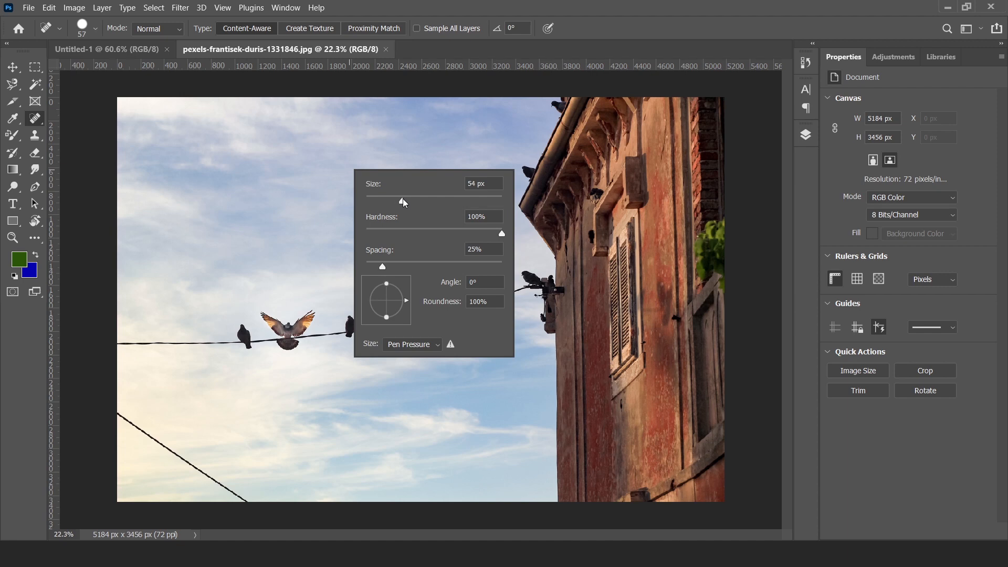
pyautogui.moveTo(402, 198)
pyautogui.mouseDown()
pyautogui.moveTo(380, 201)
pyautogui.moveTo(405, 199)
pyautogui.mouseUp()
pyautogui.moveTo(502, 233)
pyautogui.mouseDown()
pyautogui.moveTo(467, 234)
pyautogui.moveTo(506, 233)
pyautogui.mouseUp()
pyautogui.moveTo(387, 285)
pyautogui.mouseDown()
pyautogui.moveTo(409, 313)
pyautogui.moveTo(413, 304)
pyautogui.mouseUp()
pyautogui.click(397, 200)
pyautogui.moveTo(398, 202); pyautogui.dragTo(432, 210)
pyautogui.click(319, 220)
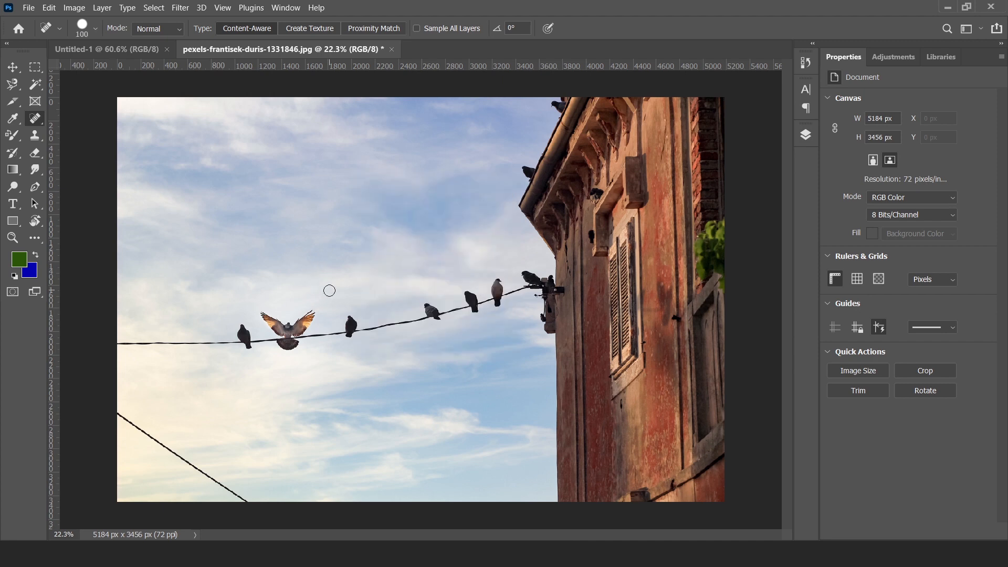
# - Remove the diagonal wire in the photo's lower-left corner with a Spot Healing Brush stroke along its length
pyautogui.scroll(5, 242, 362)
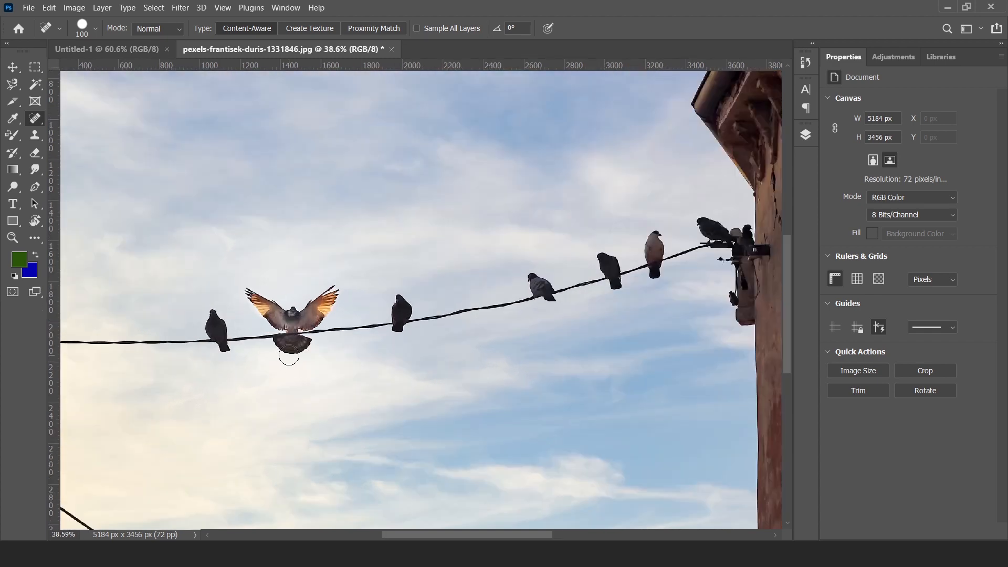
pyautogui.moveTo(273, 364)
pyautogui.mouseDown()
pyautogui.moveTo(558, 335)
pyautogui.moveTo(503, 341)
pyautogui.mouseUp()
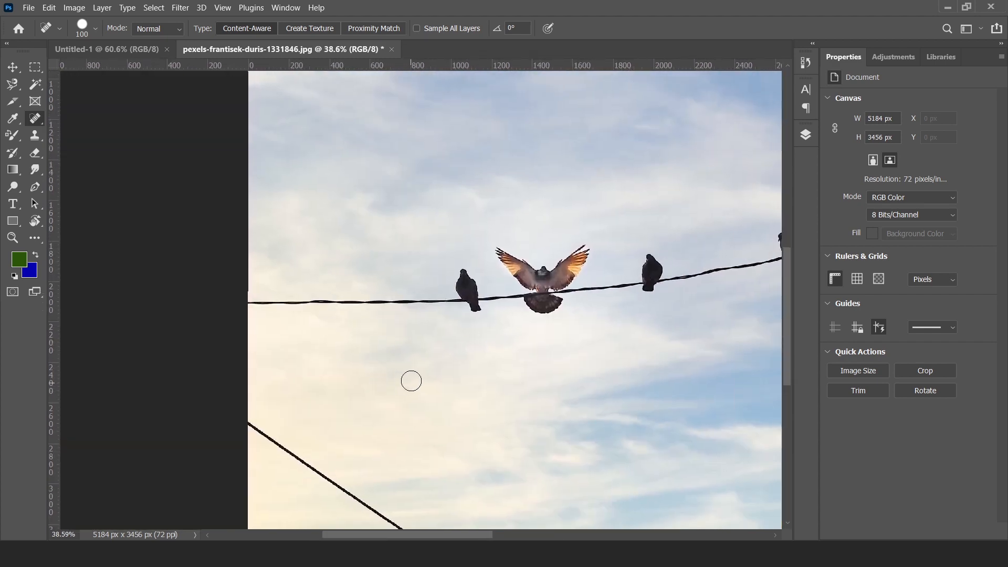
pyautogui.moveTo(409, 381)
pyautogui.mouseDown()
pyautogui.moveTo(365, 207)
pyautogui.moveTo(360, 238)
pyautogui.mouseUp()
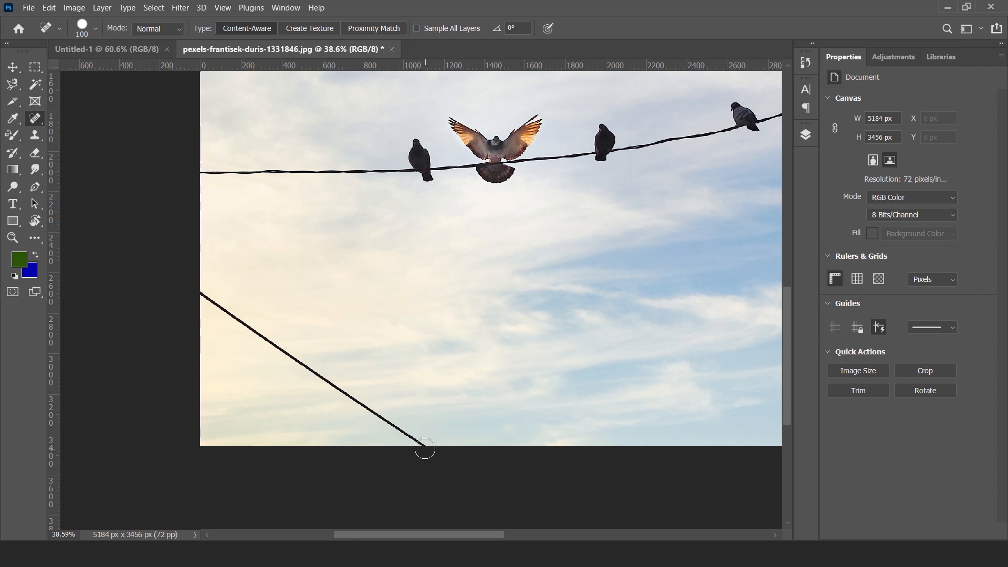
pyautogui.moveTo(425, 448); pyautogui.dragTo(189, 287)
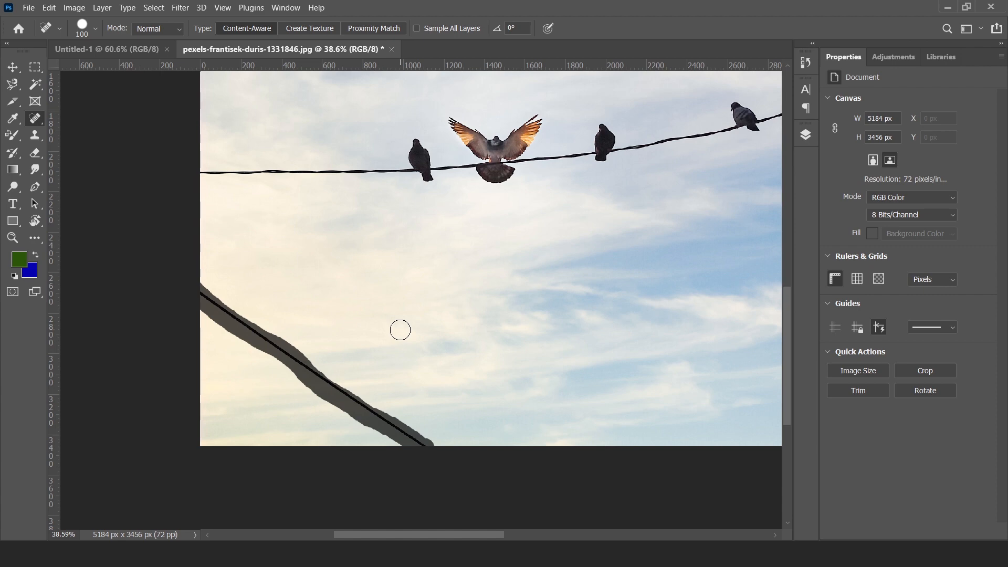
pyautogui.scroll(-2, 400, 330)
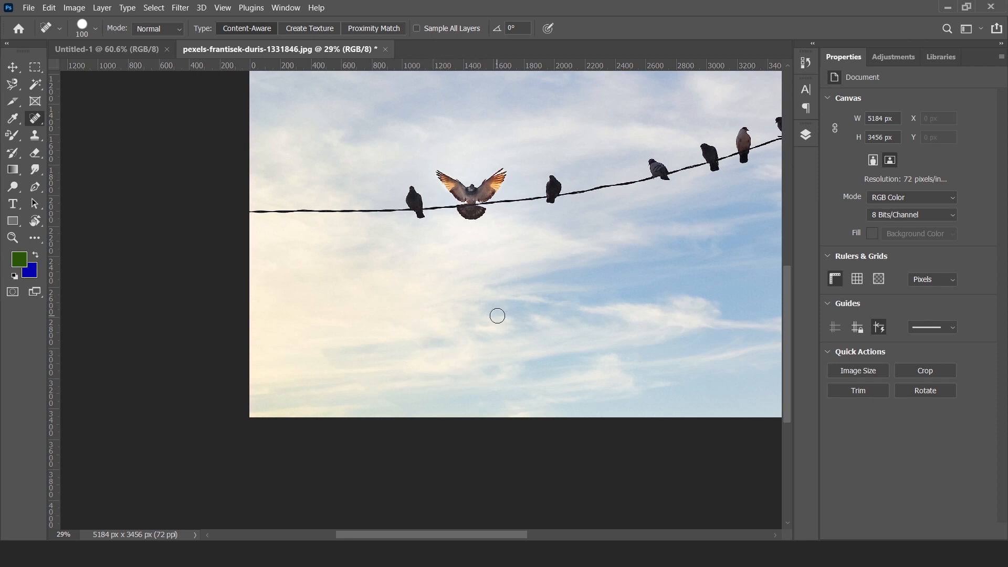
# - Heal away the left end of the horizontal wire, from the photo's edge to before the first bird
pyautogui.moveTo(499, 306); pyautogui.dragTo(432, 371)
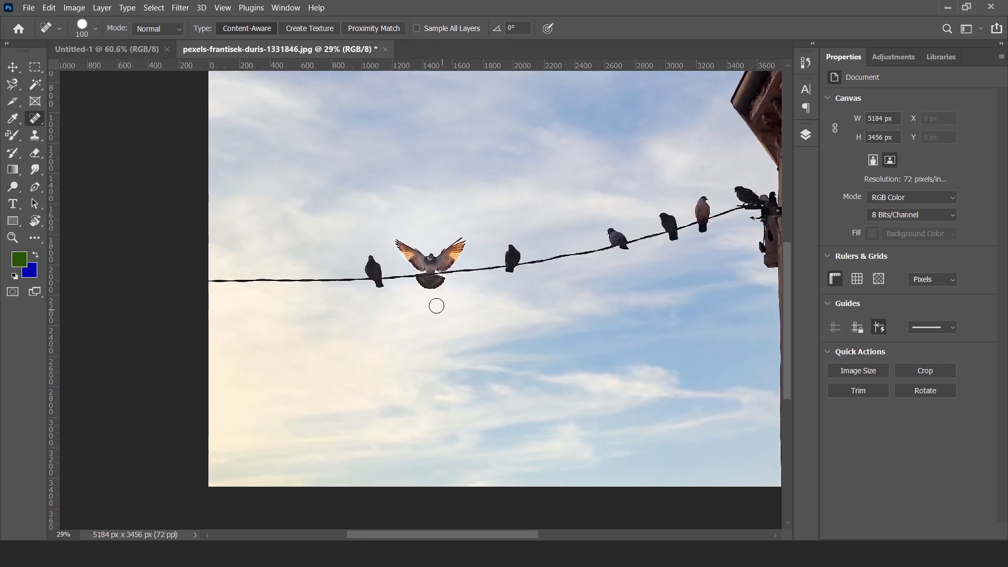
pyautogui.scroll(5, 435, 304)
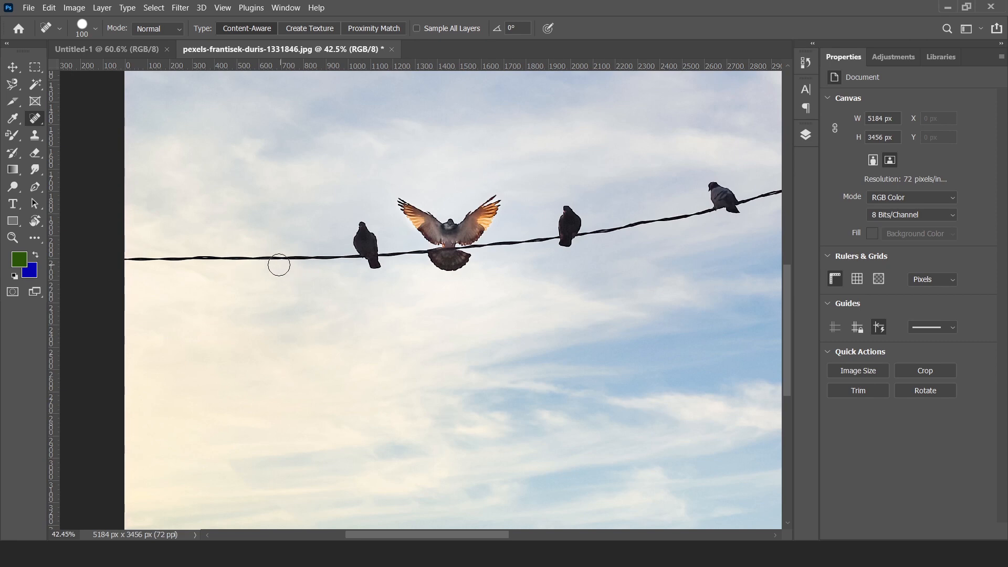
pyautogui.moveTo(261, 263); pyautogui.dragTo(128, 254)
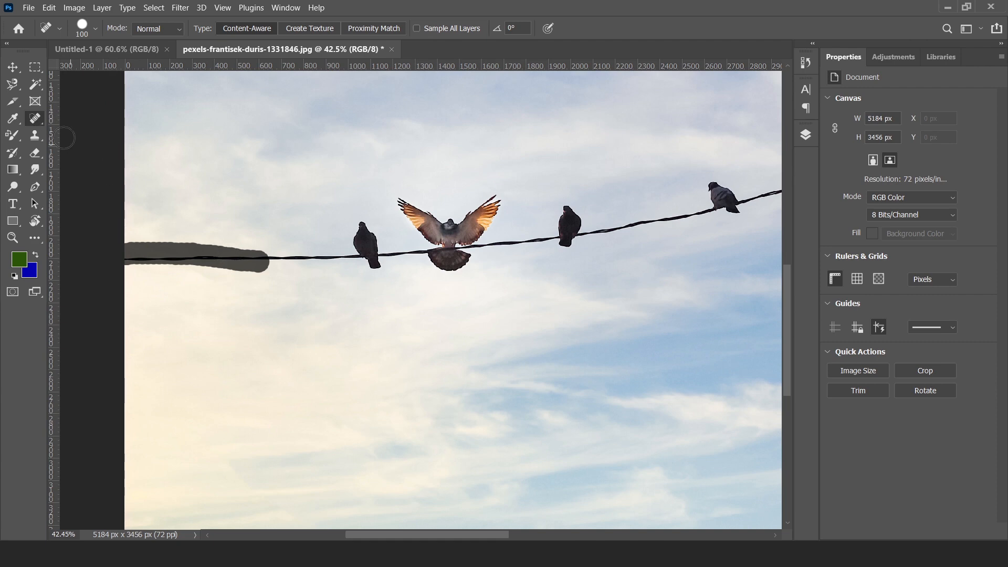
pyautogui.click(14, 69)
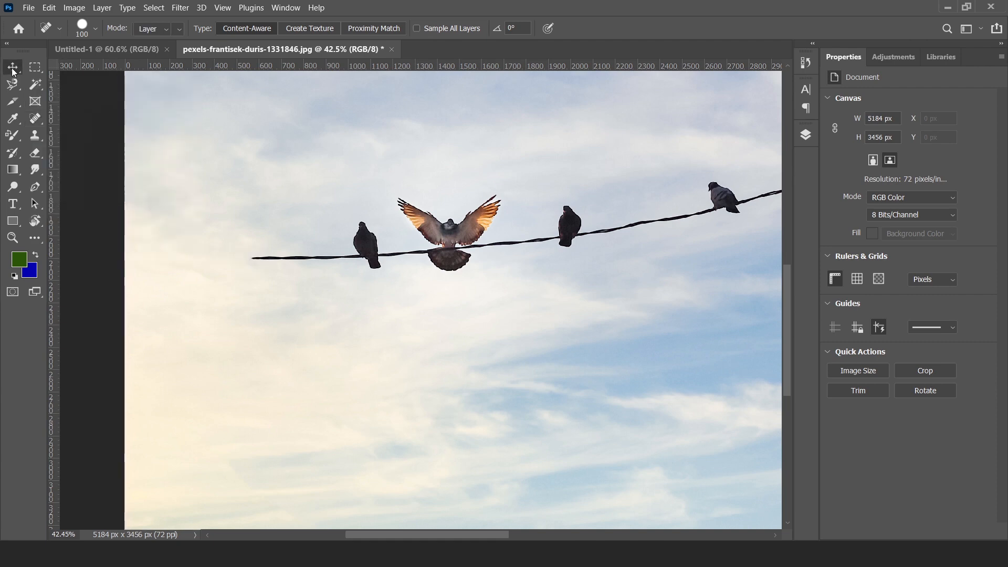
pyautogui.click(35, 118)
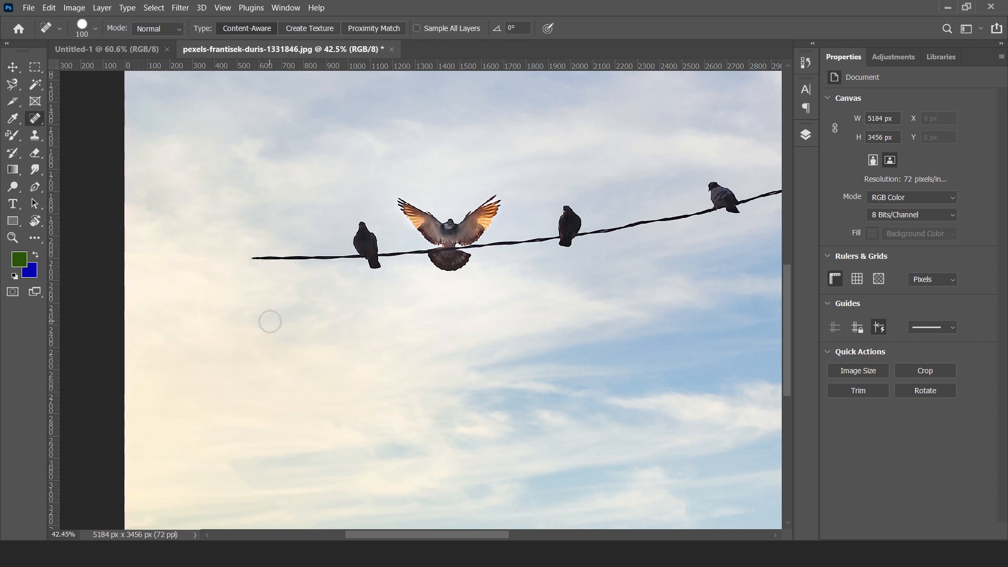
# - Paint over the dark bird just right of the spread-winged pigeon with the Spot Healing Brush to remove it
pyautogui.scroll(-5, 340, 318)
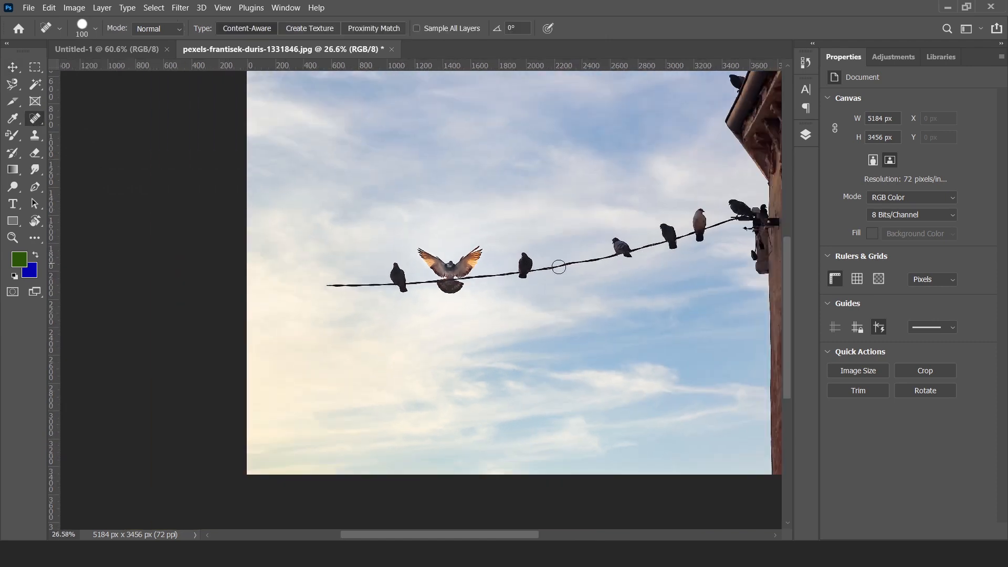
pyautogui.scroll(5, 559, 267)
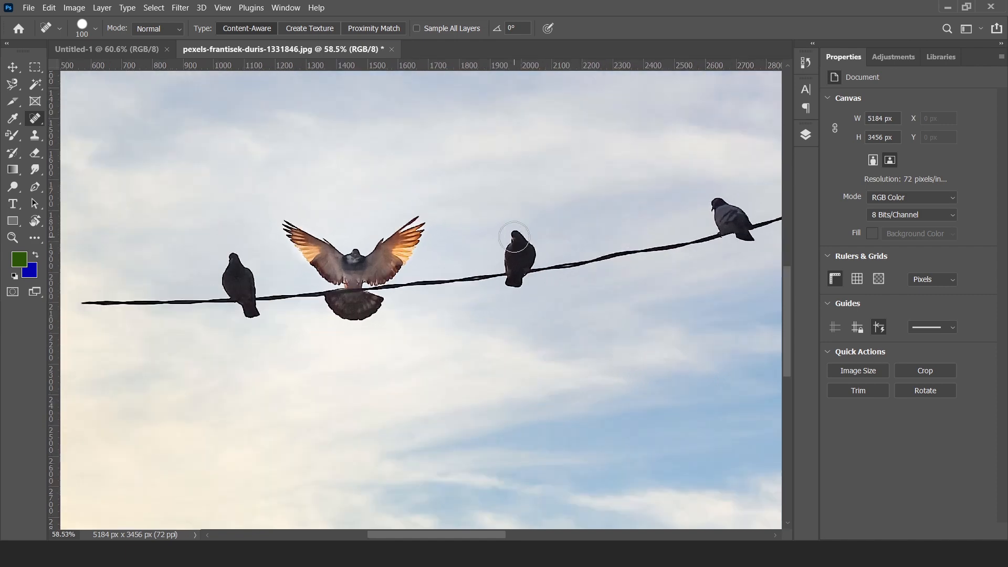
pyautogui.moveTo(514, 238)
pyautogui.mouseDown()
pyautogui.moveTo(514, 291)
pyautogui.moveTo(522, 239)
pyautogui.moveTo(529, 261)
pyautogui.moveTo(519, 284)
pyautogui.moveTo(513, 241)
pyautogui.mouseUp()
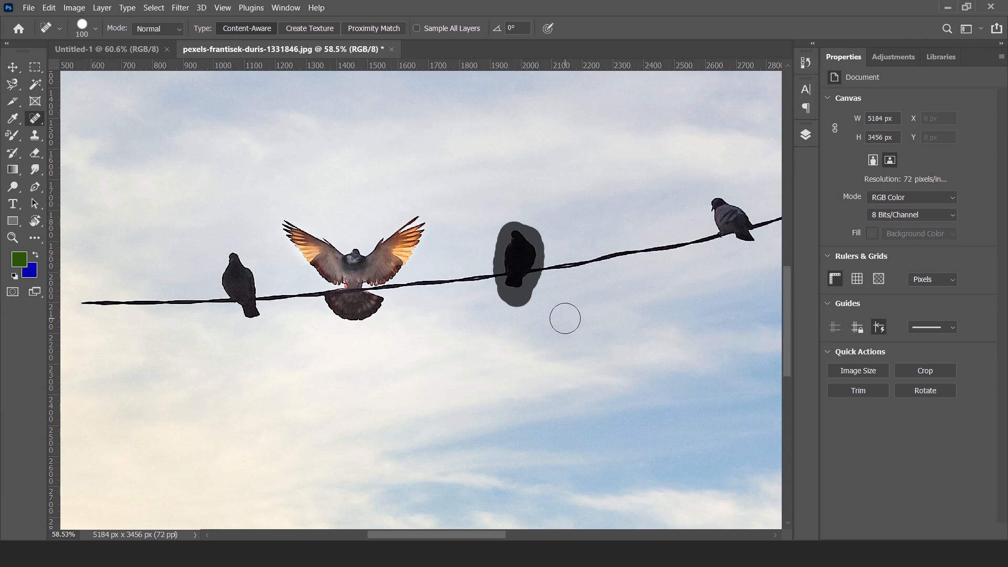
pyautogui.scroll(-3, 565, 318)
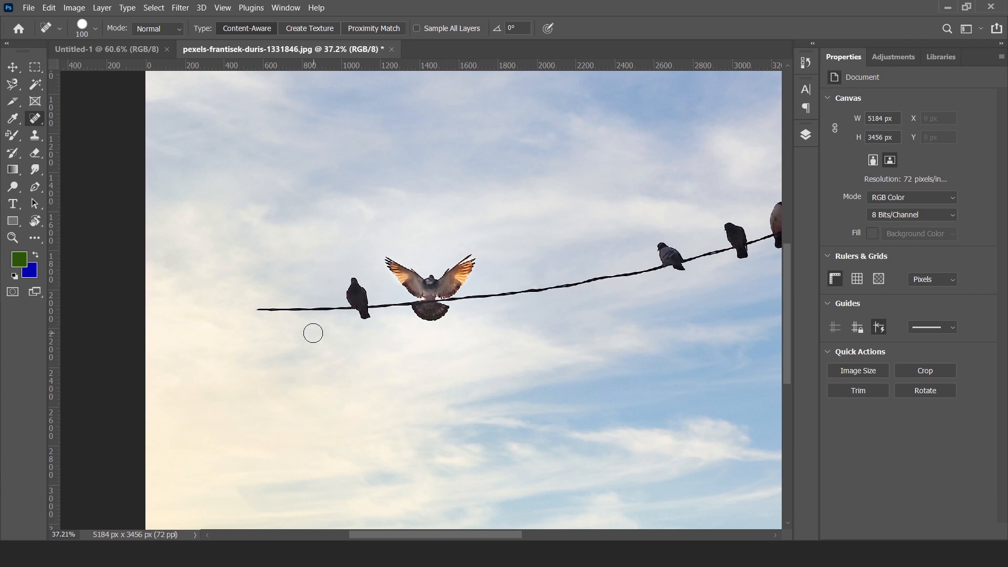
pyautogui.scroll(-2, 581, 346)
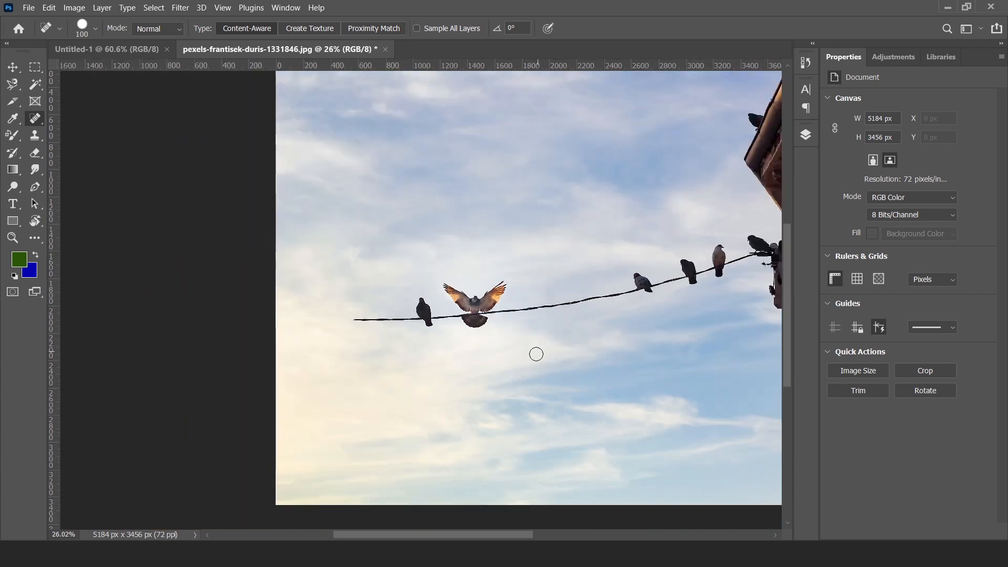
# - Undo the last two healing strokes to restore the bird and the left end of the wire
pyautogui.scroll(-1, 537, 354)
pyautogui.scroll(2, 366, 343)
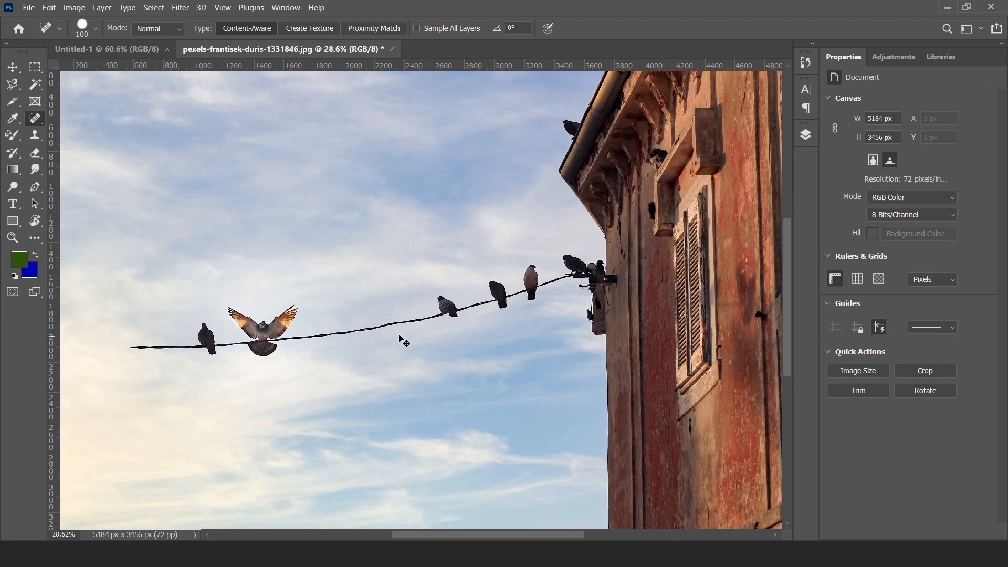
pyautogui.hotkey('ctrl', 'z')
pyautogui.hotkey('ctrl', 'z')
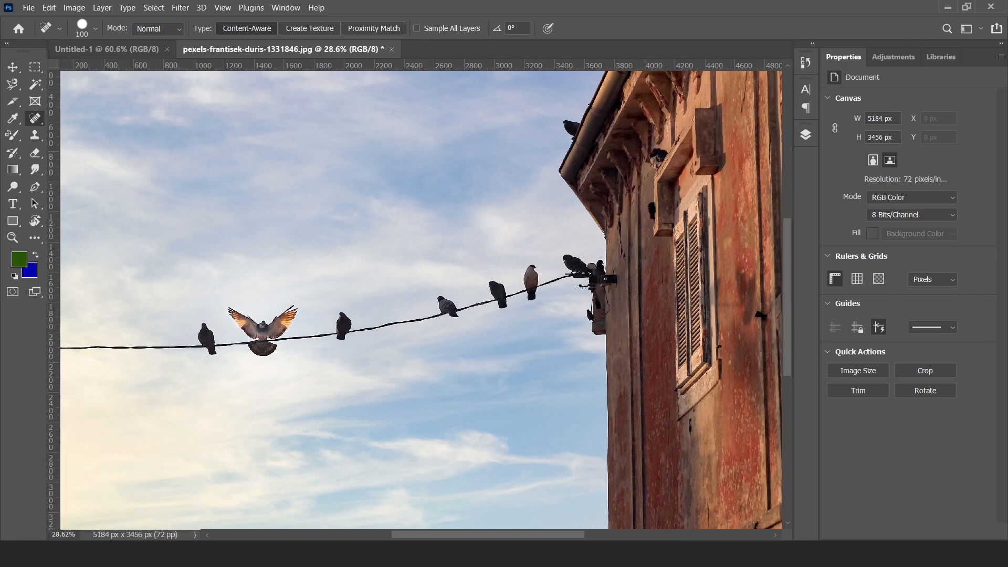
# - Open the polka-dot dress photo from the 2nd Class folder as a separate document in Photoshop
pyautogui.click(89, 554)
pyautogui.click(237, 178)
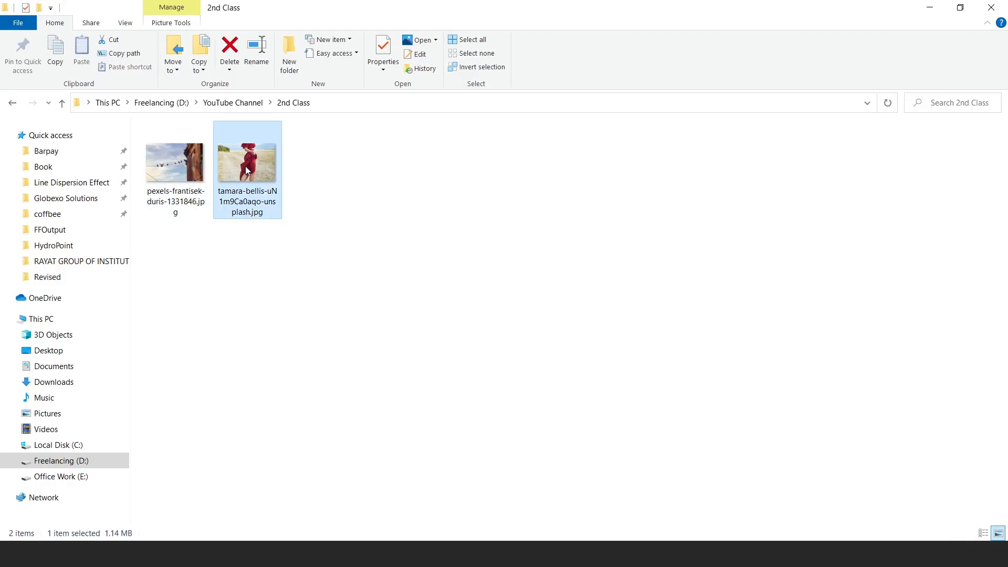
pyautogui.moveTo(247, 170); pyautogui.dragTo(625, 519)
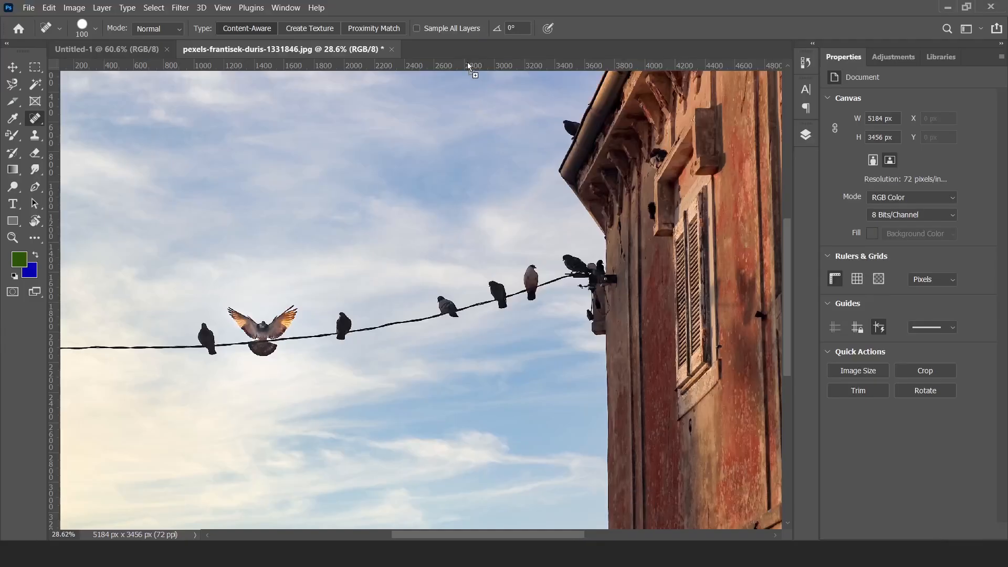
pyautogui.moveTo(469, 66); pyautogui.dragTo(474, 46)
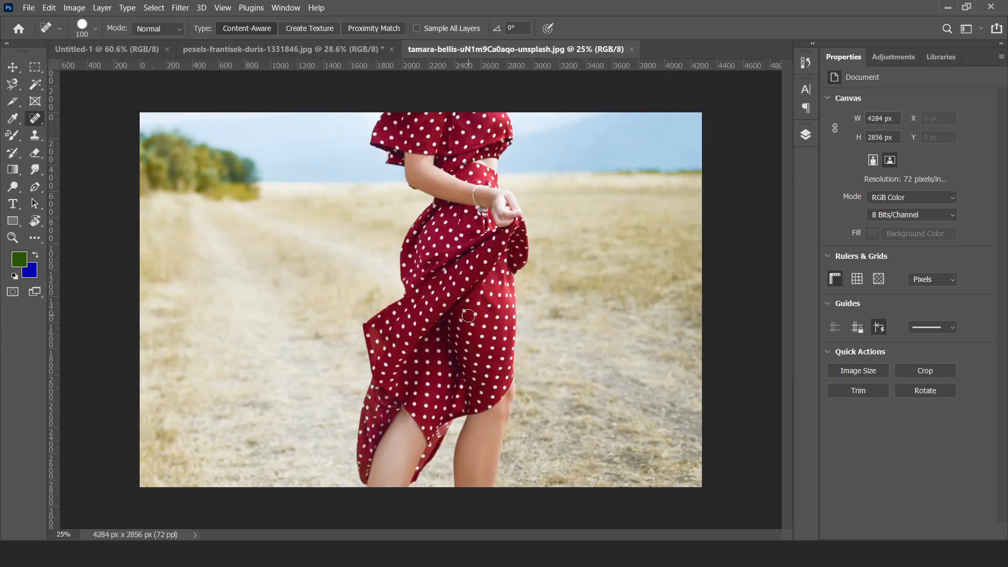
# - Choose the Color Replacement Tool for recolouring the red polka-dot dress
pyautogui.keyDown('alt'); pyautogui.scroll(5, 458, 305); pyautogui.keyUp('alt')
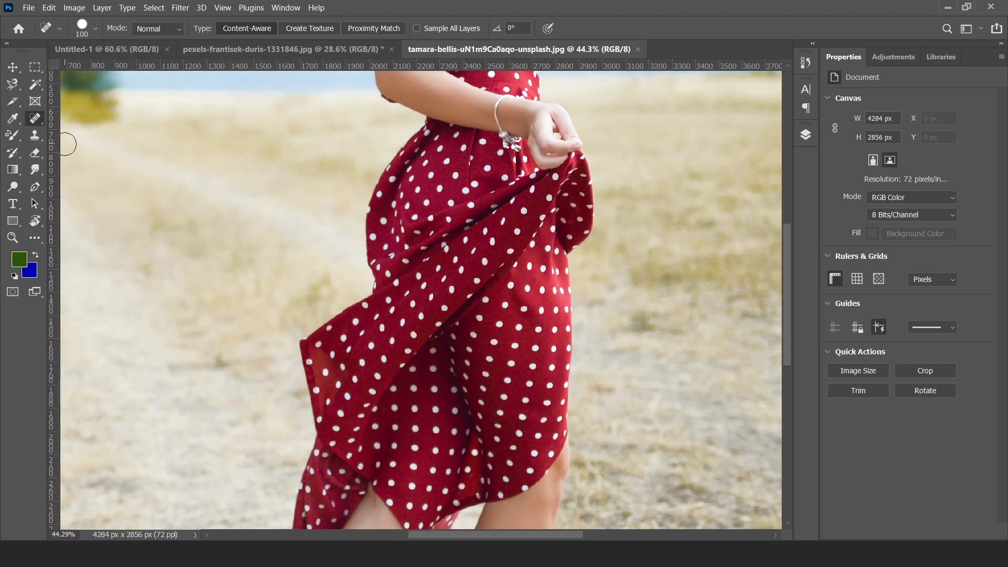
pyautogui.click(7, 135)
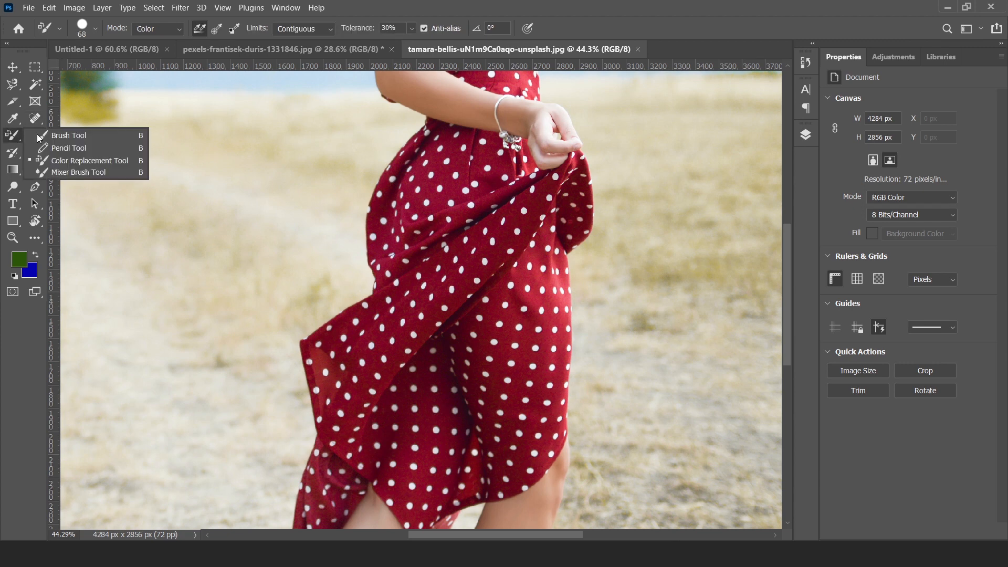
pyautogui.click(73, 161)
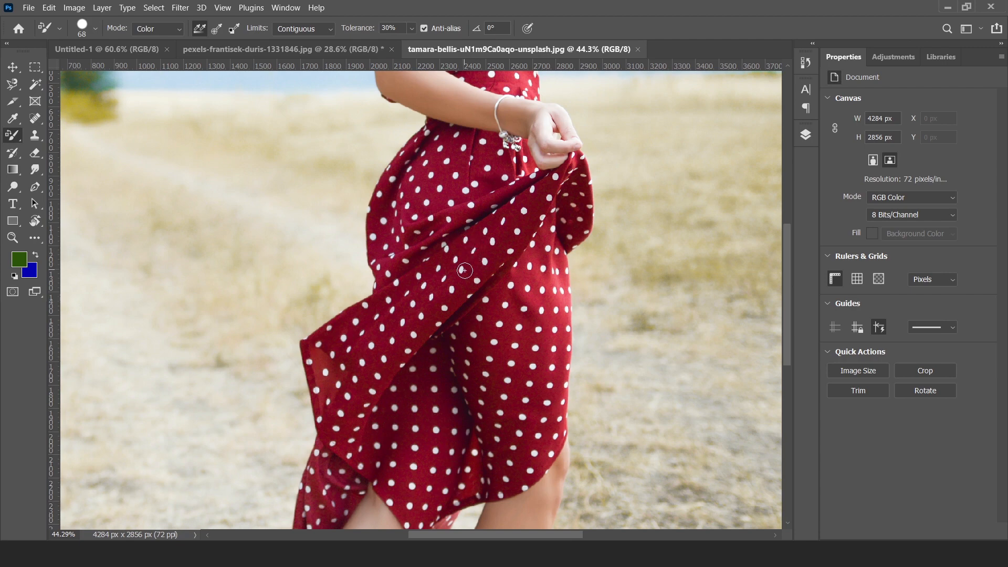
pyautogui.scroll(3, 465, 271)
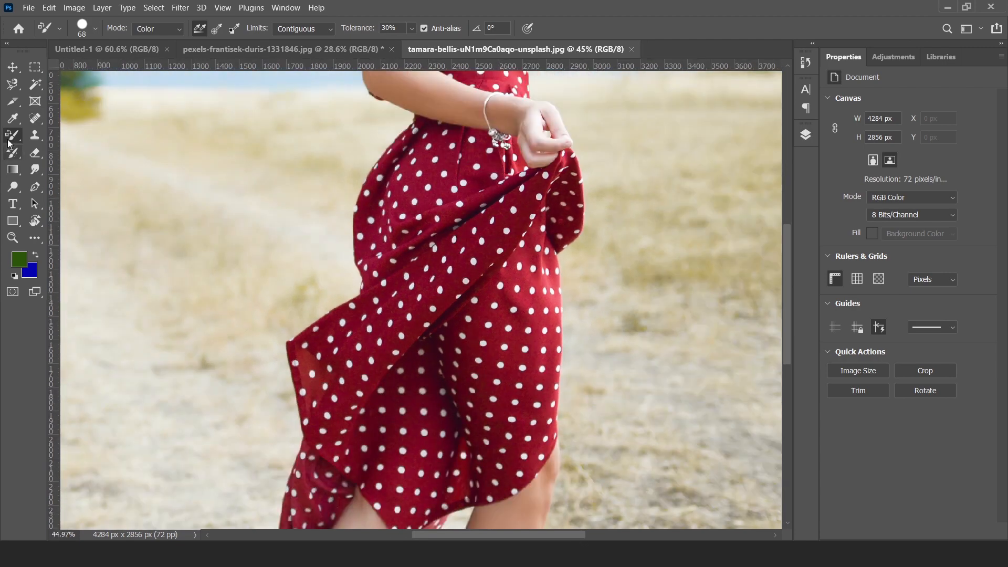
pyautogui.rightClick(8, 140)
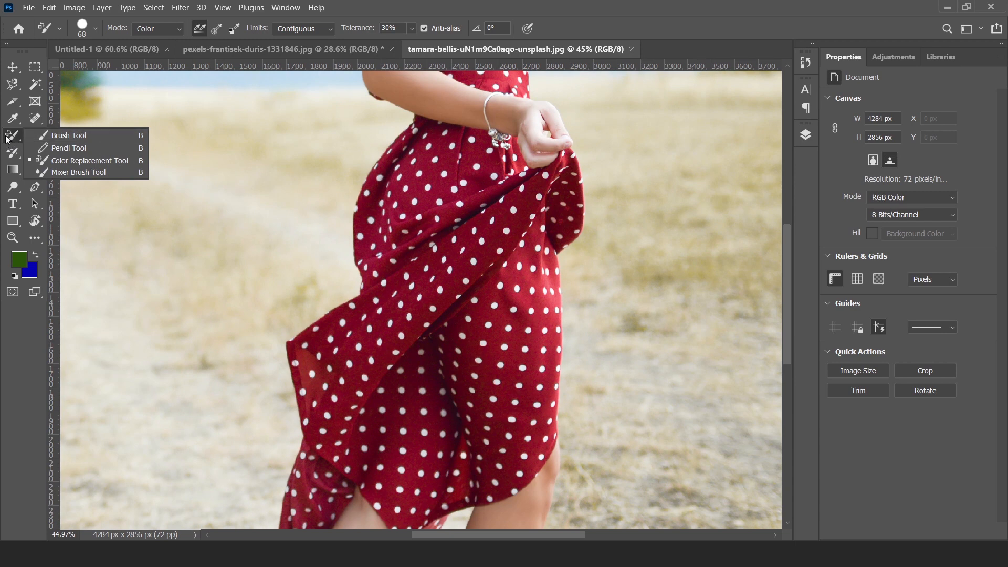
pyautogui.click(9, 137)
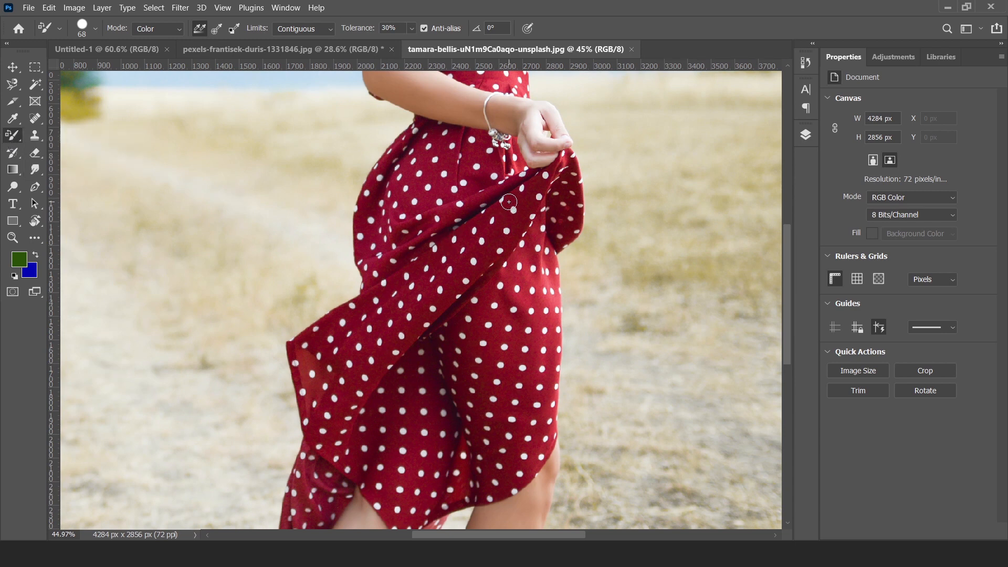
# - Switch to the Brush Tool, cycle on to the Pencil Tool and return to the Color Replacement Tool
pyautogui.rightClick(13, 135)
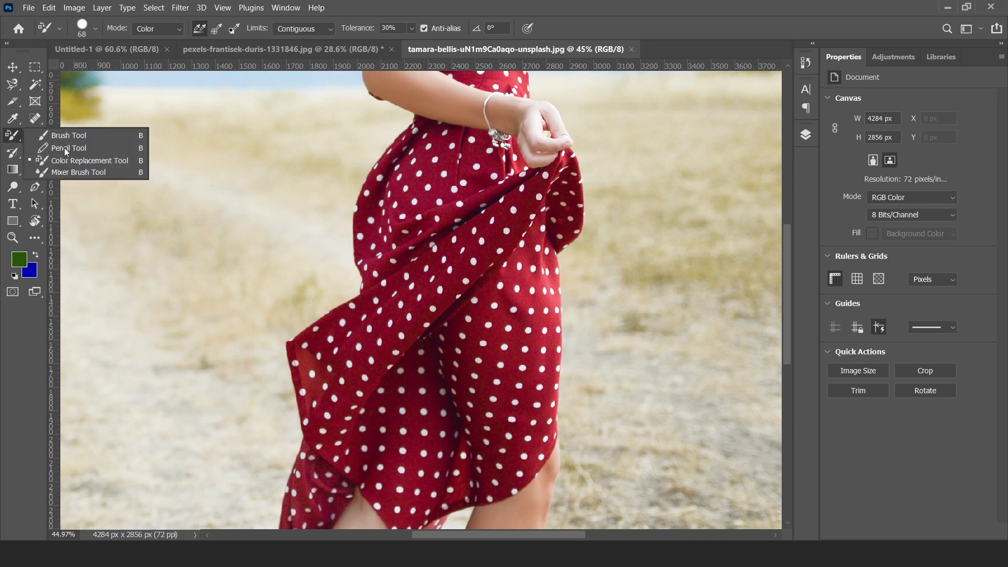
pyautogui.click(67, 137)
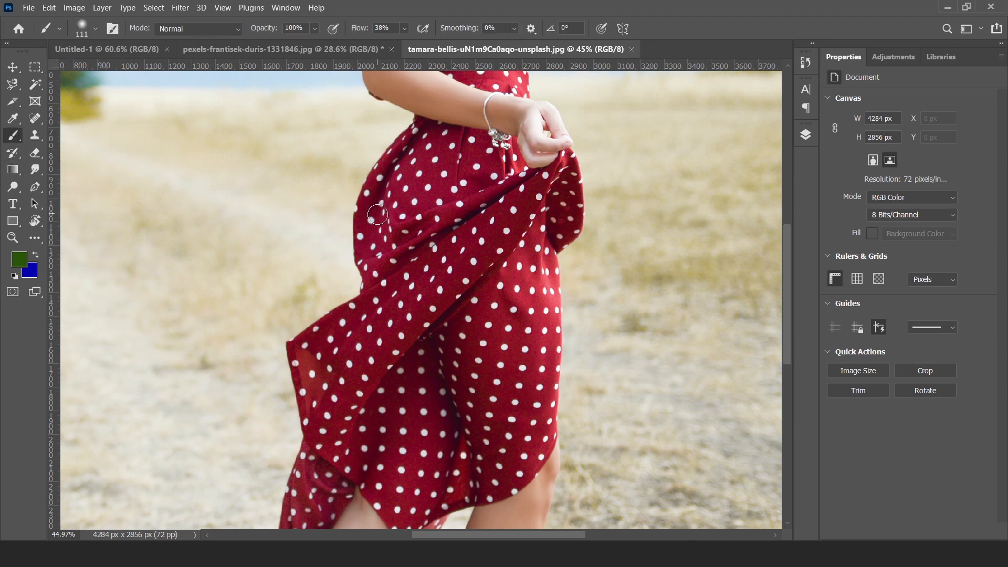
pyautogui.hotkey('shift', 'b')
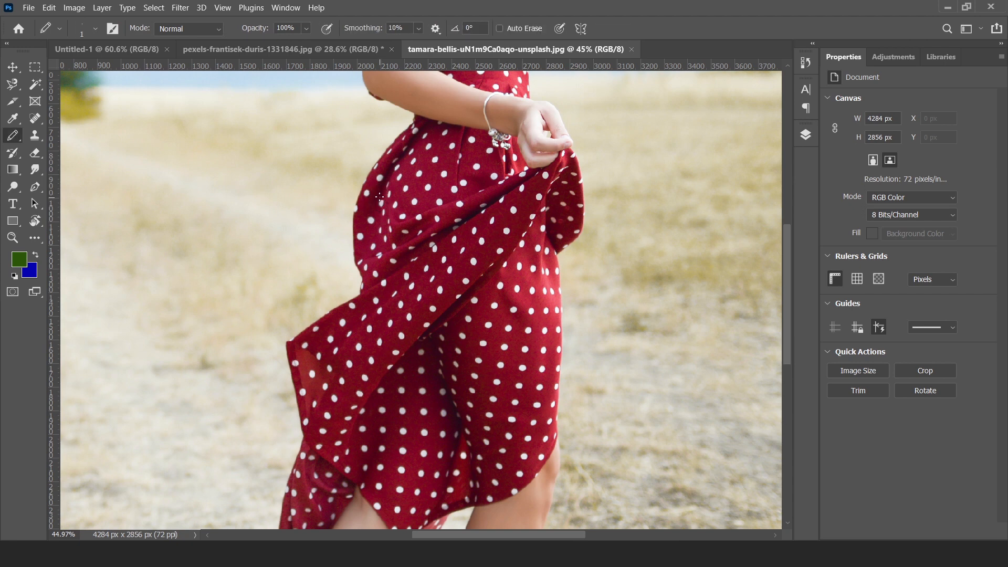
pyautogui.rightClick(18, 140)
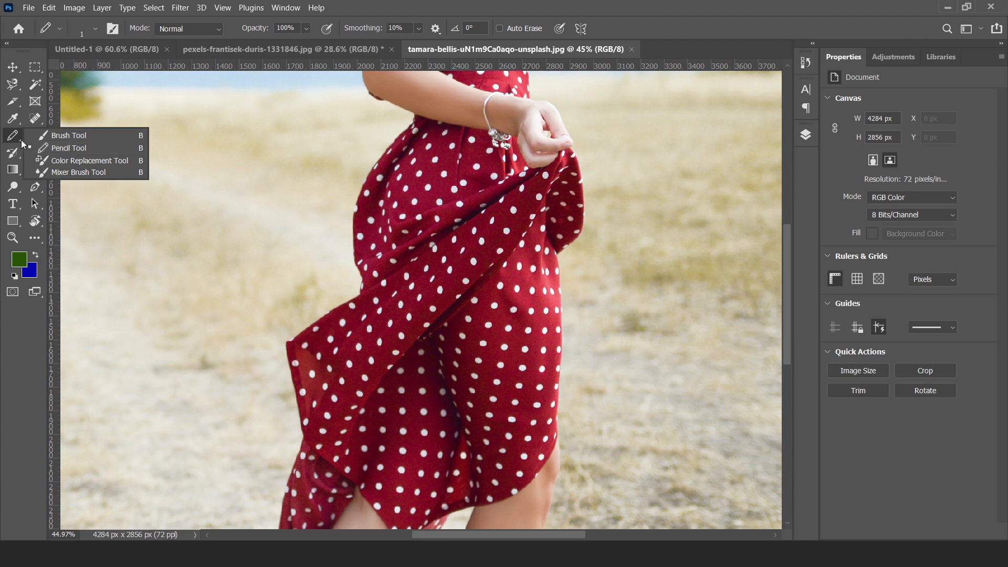
pyautogui.click(23, 143)
pyautogui.hotkey('shift', 'b')
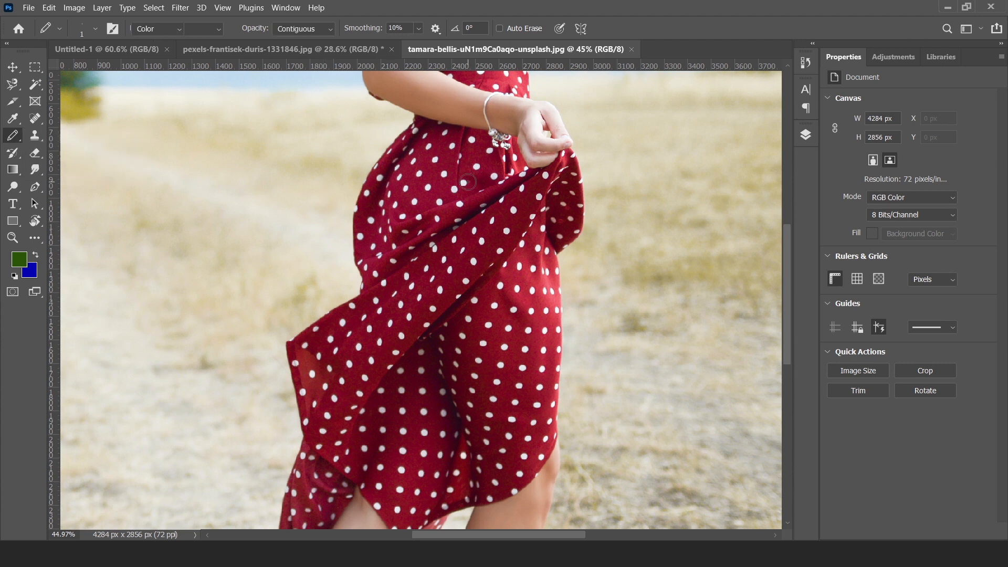
# - Choose the Color Replacement Tool and set the foreground color to turquoise, hex 00fdd0
pyautogui.rightClick(15, 138)
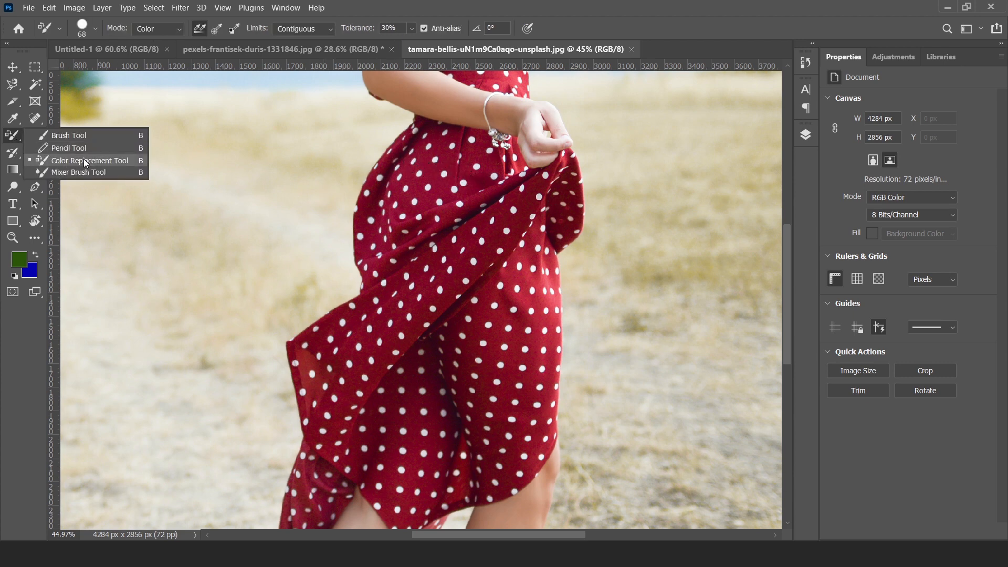
pyautogui.click(84, 160)
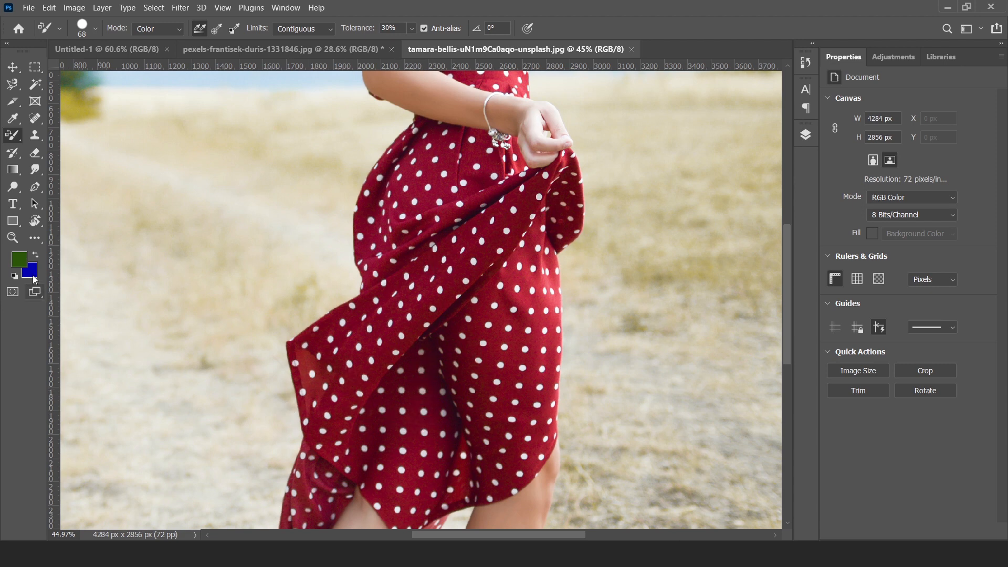
pyautogui.click(18, 259)
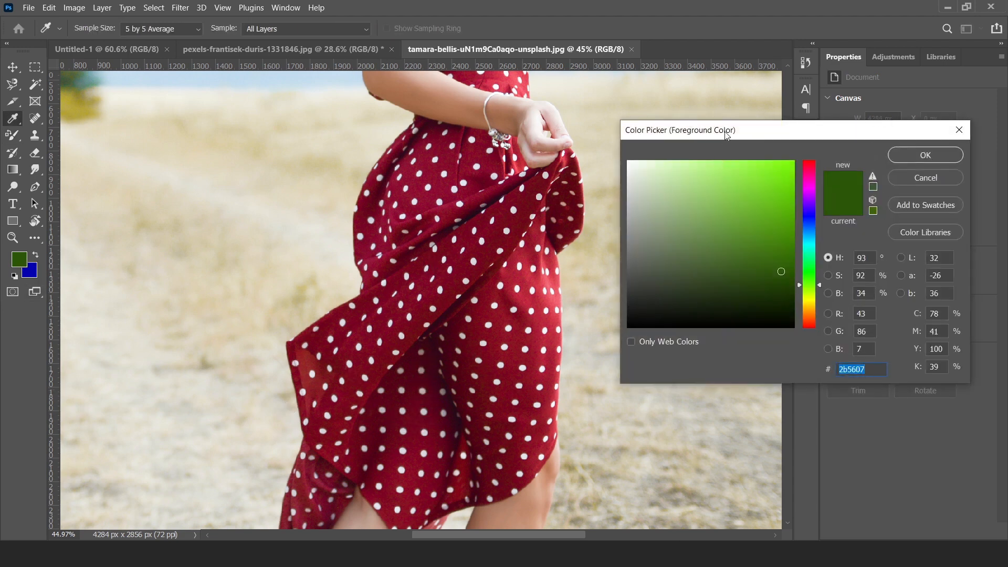
pyautogui.moveTo(727, 136); pyautogui.dragTo(489, 139)
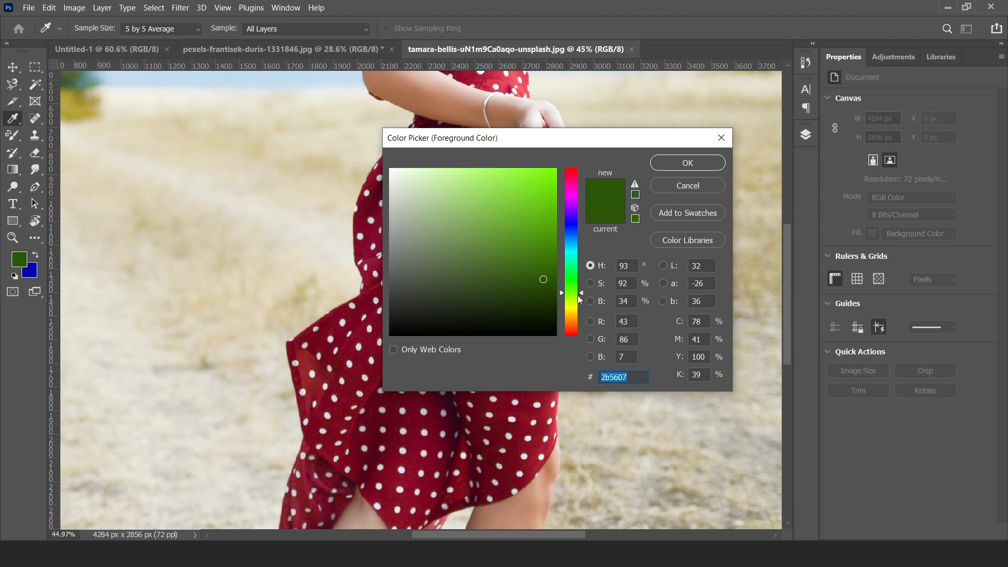
pyautogui.write('00fdd0')
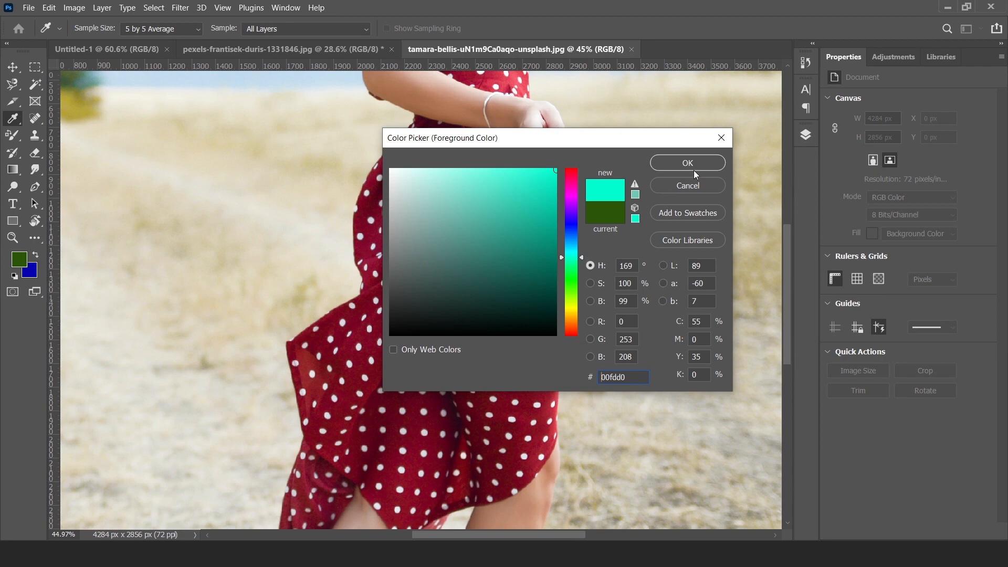
pyautogui.click(680, 165)
pyautogui.press('b')
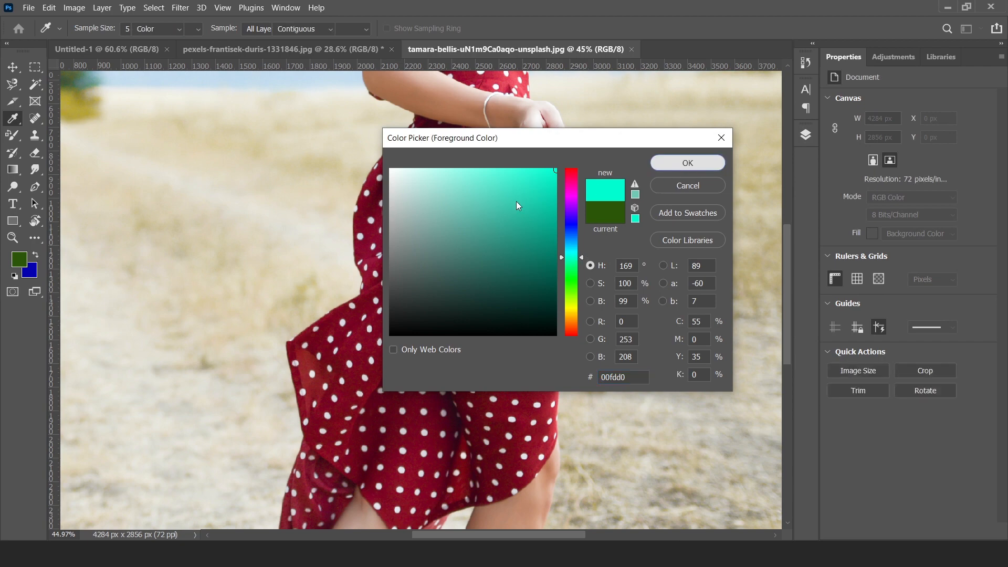
# - Recolour the upper part of the skirt's front panel and the draped diagonal fold from red to turquoise green
pyautogui.scroll(2, 425, 367)
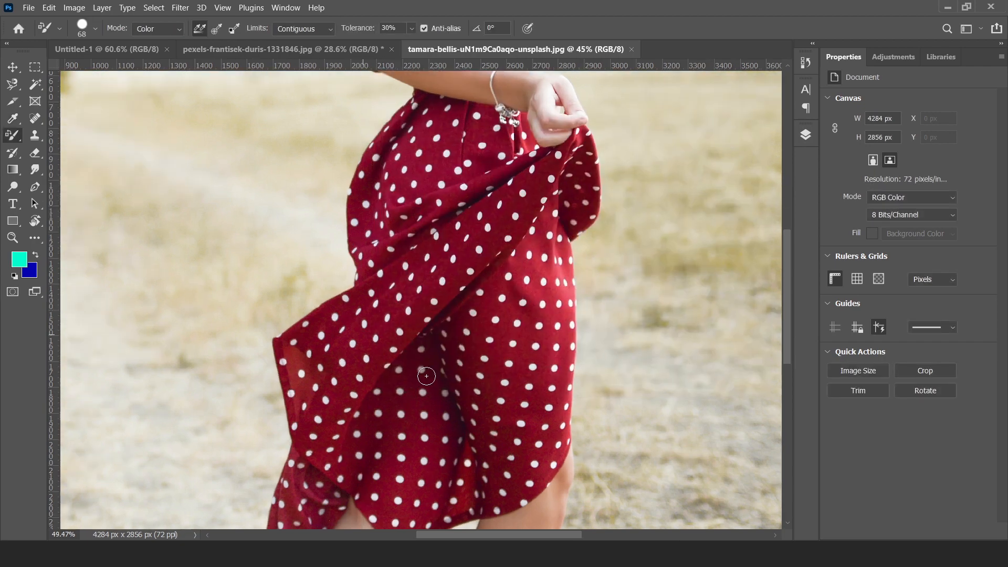
pyautogui.scroll(3, 499, 298)
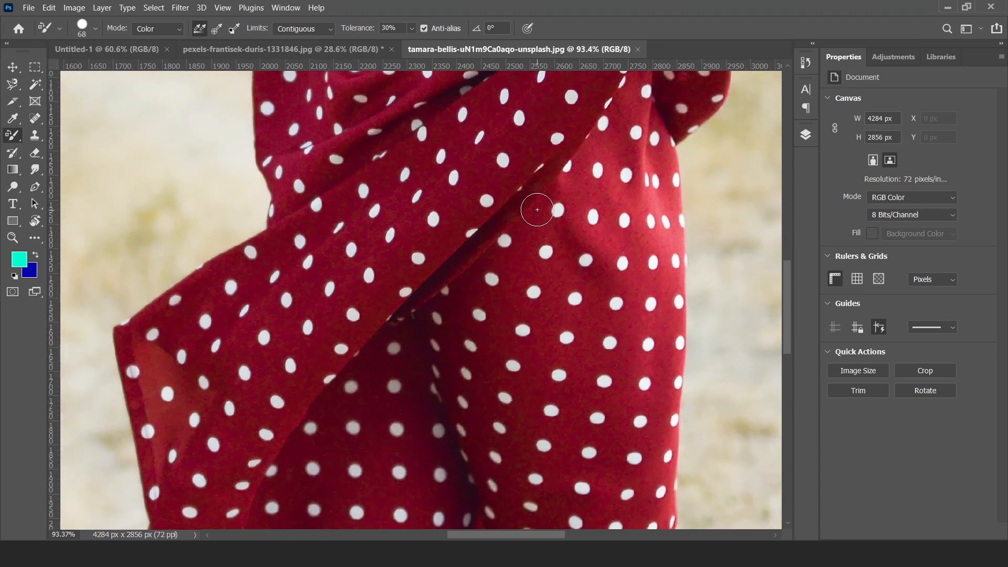
pyautogui.moveTo(534, 207)
pyautogui.mouseDown()
pyautogui.moveTo(511, 303)
pyautogui.moveTo(544, 202)
pyautogui.moveTo(516, 343)
pyautogui.moveTo(554, 216)
pyautogui.moveTo(544, 382)
pyautogui.moveTo(569, 220)
pyautogui.moveTo(525, 397)
pyautogui.moveTo(519, 234)
pyautogui.moveTo(490, 409)
pyautogui.moveTo(483, 254)
pyautogui.moveTo(474, 399)
pyautogui.moveTo(484, 255)
pyautogui.moveTo(449, 372)
pyautogui.moveTo(429, 312)
pyautogui.moveTo(485, 457)
pyautogui.moveTo(483, 369)
pyautogui.moveTo(521, 379)
pyautogui.moveTo(554, 262)
pyautogui.moveTo(538, 350)
pyautogui.moveTo(583, 215)
pyautogui.moveTo(558, 445)
pyautogui.moveTo(596, 232)
pyautogui.moveTo(580, 413)
pyautogui.moveTo(593, 254)
pyautogui.moveTo(605, 345)
pyautogui.moveTo(632, 272)
pyautogui.moveTo(650, 306)
pyautogui.moveTo(662, 302)
pyautogui.moveTo(668, 349)
pyautogui.moveTo(675, 236)
pyautogui.moveTo(676, 306)
pyautogui.mouseUp()
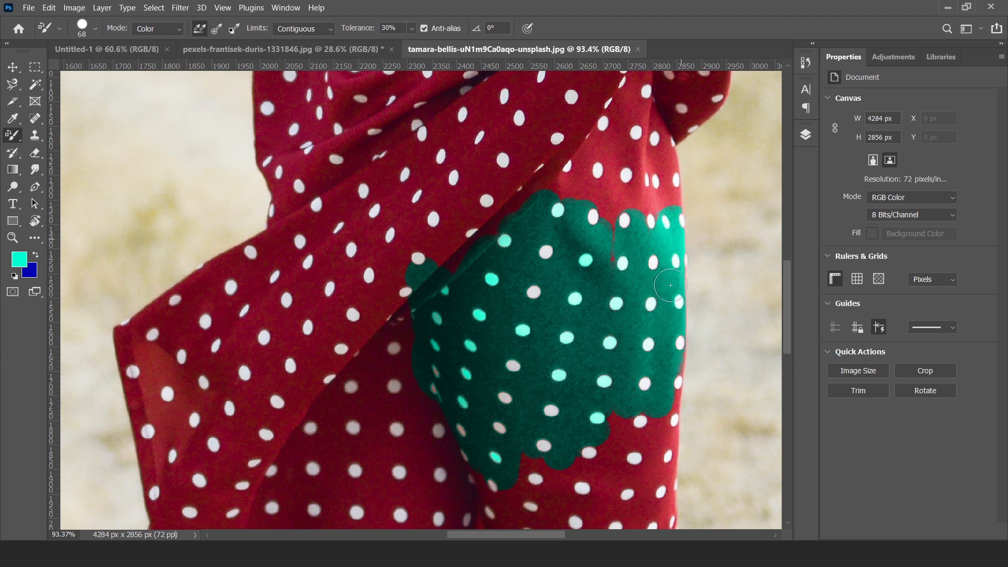
pyautogui.moveTo(674, 223)
pyautogui.mouseDown()
pyautogui.moveTo(625, 302)
pyautogui.moveTo(650, 184)
pyautogui.moveTo(598, 283)
pyautogui.moveTo(659, 180)
pyautogui.moveTo(678, 237)
pyautogui.moveTo(662, 119)
pyautogui.moveTo(646, 227)
pyautogui.moveTo(648, 117)
pyautogui.moveTo(603, 267)
pyautogui.moveTo(622, 105)
pyautogui.moveTo(545, 246)
pyautogui.moveTo(607, 114)
pyautogui.moveTo(509, 233)
pyautogui.moveTo(475, 255)
pyautogui.moveTo(547, 150)
pyautogui.moveTo(504, 206)
pyautogui.moveTo(515, 166)
pyautogui.moveTo(395, 248)
pyautogui.moveTo(563, 142)
pyautogui.moveTo(359, 264)
pyautogui.moveTo(540, 129)
pyautogui.moveTo(352, 251)
pyautogui.moveTo(517, 126)
pyautogui.moveTo(340, 213)
pyautogui.moveTo(470, 135)
pyautogui.moveTo(403, 161)
pyautogui.moveTo(320, 237)
pyautogui.moveTo(374, 164)
pyautogui.moveTo(325, 189)
pyautogui.moveTo(286, 263)
pyautogui.moveTo(294, 221)
pyautogui.moveTo(274, 227)
pyautogui.moveTo(249, 290)
pyautogui.moveTo(271, 245)
pyautogui.moveTo(246, 272)
pyautogui.moveTo(208, 295)
pyautogui.moveTo(259, 258)
pyautogui.moveTo(127, 339)
pyautogui.moveTo(139, 340)
pyautogui.moveTo(129, 342)
pyautogui.moveTo(157, 464)
pyautogui.moveTo(168, 377)
pyautogui.moveTo(186, 397)
pyautogui.moveTo(184, 334)
pyautogui.moveTo(308, 264)
pyautogui.moveTo(221, 341)
pyautogui.moveTo(251, 257)
pyautogui.moveTo(229, 361)
pyautogui.moveTo(285, 328)
pyautogui.moveTo(275, 368)
pyautogui.moveTo(395, 275)
pyautogui.moveTo(283, 411)
pyautogui.moveTo(384, 262)
pyautogui.moveTo(322, 396)
pyautogui.moveTo(416, 284)
pyautogui.mouseUp()
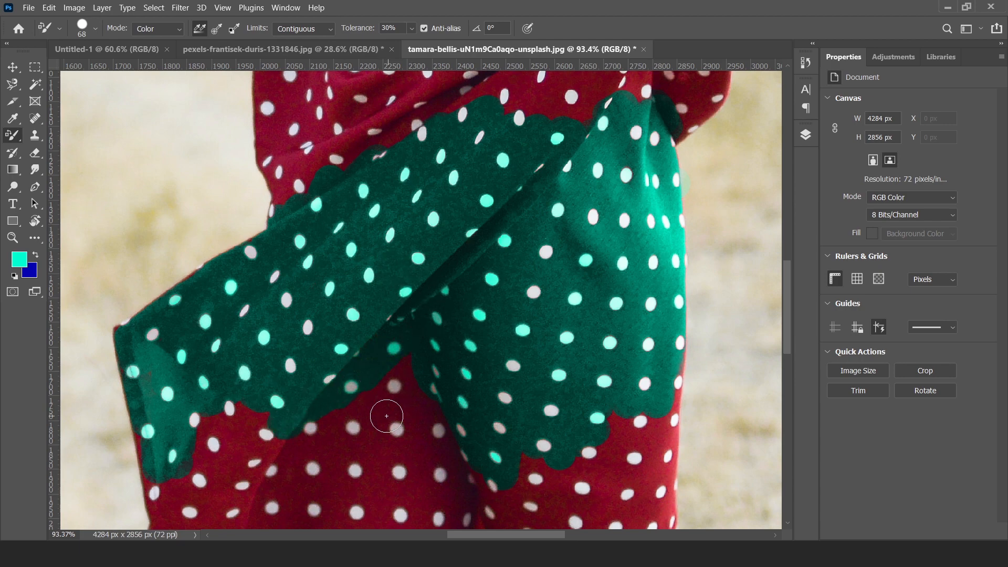
# - Recolour the fold's lower corner and the shaded middle panel of the skirt down towards the hem
pyautogui.moveTo(387, 416)
pyautogui.mouseDown()
pyautogui.moveTo(457, 330)
pyautogui.moveTo(559, 161)
pyautogui.mouseUp()
pyautogui.moveTo(444, 177)
pyautogui.mouseDown()
pyautogui.moveTo(359, 282)
pyautogui.moveTo(413, 148)
pyautogui.moveTo(381, 283)
pyautogui.moveTo(376, 194)
pyautogui.moveTo(365, 218)
pyautogui.moveTo(350, 186)
pyautogui.moveTo(355, 251)
pyautogui.moveTo(348, 168)
pyautogui.moveTo(341, 249)
pyautogui.moveTo(335, 167)
pyautogui.moveTo(336, 190)
pyautogui.mouseUp()
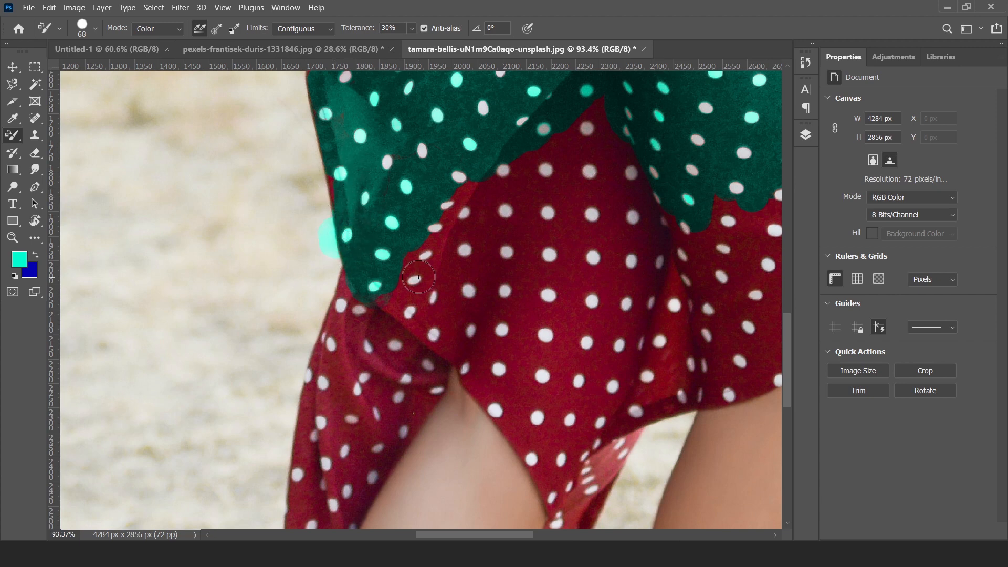
pyautogui.moveTo(396, 283)
pyautogui.mouseDown()
pyautogui.moveTo(435, 204)
pyautogui.moveTo(418, 325)
pyautogui.moveTo(483, 194)
pyautogui.moveTo(506, 183)
pyautogui.moveTo(477, 312)
pyautogui.moveTo(577, 130)
pyautogui.moveTo(485, 325)
pyautogui.moveTo(612, 84)
pyautogui.moveTo(511, 231)
pyautogui.moveTo(495, 158)
pyautogui.moveTo(526, 145)
pyautogui.moveTo(514, 309)
pyautogui.moveTo(656, 120)
pyautogui.moveTo(640, 214)
pyautogui.moveTo(561, 252)
pyautogui.moveTo(645, 107)
pyautogui.moveTo(549, 247)
pyautogui.moveTo(622, 290)
pyautogui.moveTo(714, 199)
pyautogui.moveTo(658, 203)
pyautogui.moveTo(610, 300)
pyautogui.moveTo(694, 224)
pyautogui.moveTo(607, 285)
pyautogui.moveTo(600, 296)
pyautogui.moveTo(622, 305)
pyautogui.moveTo(542, 341)
pyautogui.moveTo(555, 307)
pyautogui.moveTo(614, 295)
pyautogui.moveTo(507, 359)
pyautogui.moveTo(474, 332)
pyautogui.moveTo(512, 375)
pyautogui.moveTo(469, 358)
pyautogui.moveTo(473, 367)
pyautogui.moveTo(503, 397)
pyautogui.moveTo(523, 367)
pyautogui.moveTo(533, 426)
pyautogui.moveTo(560, 385)
pyautogui.moveTo(638, 338)
pyautogui.moveTo(587, 403)
pyautogui.moveTo(562, 372)
pyautogui.moveTo(610, 346)
pyautogui.moveTo(692, 310)
pyautogui.moveTo(698, 338)
pyautogui.moveTo(710, 214)
pyautogui.mouseUp()
pyautogui.moveTo(732, 298)
pyautogui.mouseDown()
pyautogui.moveTo(752, 221)
pyautogui.moveTo(757, 255)
pyautogui.mouseUp()
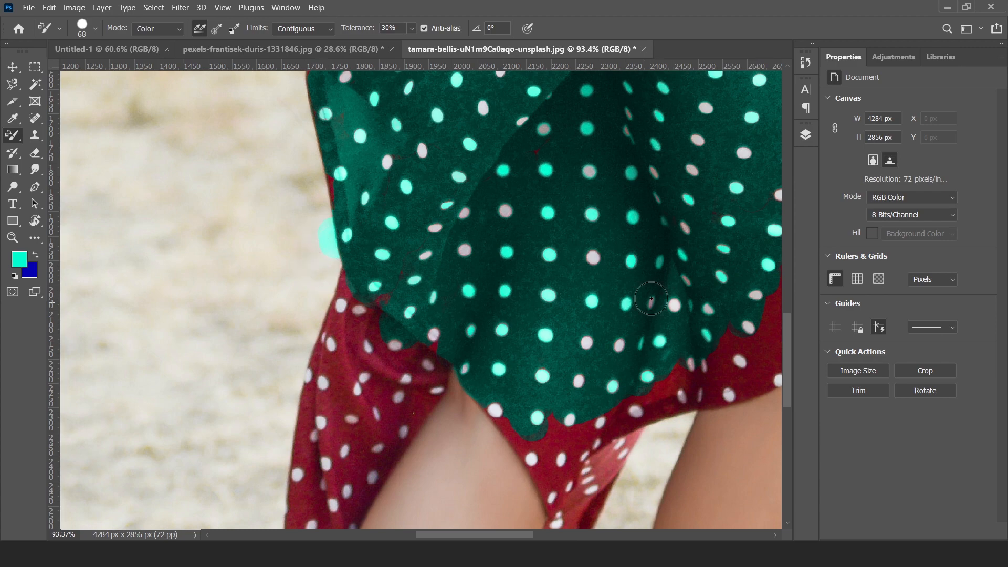
# - Recolour the remaining red strip along the front panel's side and hem, down to the pointed tip between the legs
pyautogui.scroll(-3, 619, 283)
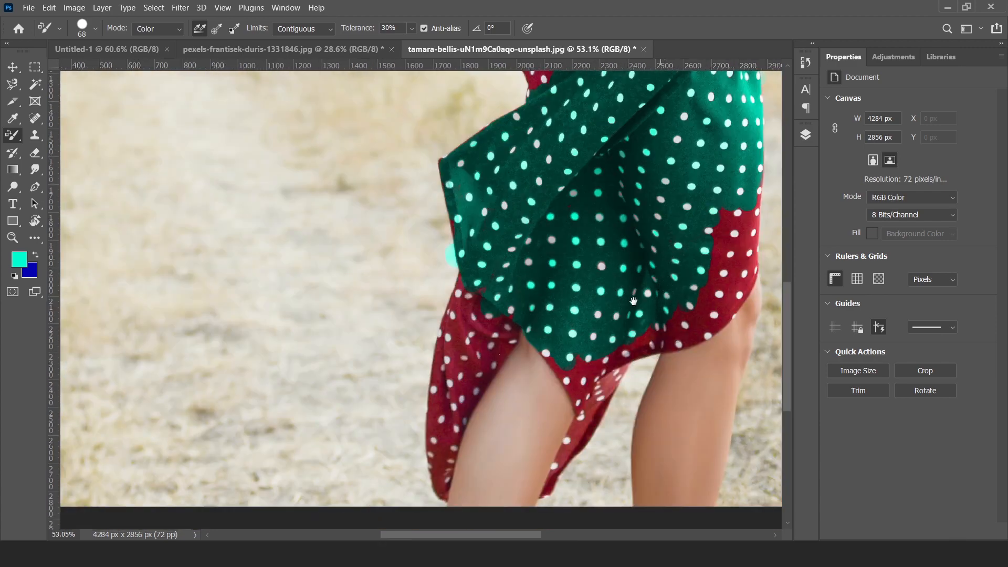
pyautogui.moveTo(632, 294); pyautogui.dragTo(496, 385)
pyautogui.moveTo(573, 284)
pyautogui.mouseDown()
pyautogui.moveTo(589, 301)
pyautogui.moveTo(579, 363)
pyautogui.moveTo(576, 318)
pyautogui.moveTo(604, 329)
pyautogui.moveTo(585, 302)
pyautogui.moveTo(584, 354)
pyautogui.moveTo(614, 258)
pyautogui.mouseUp()
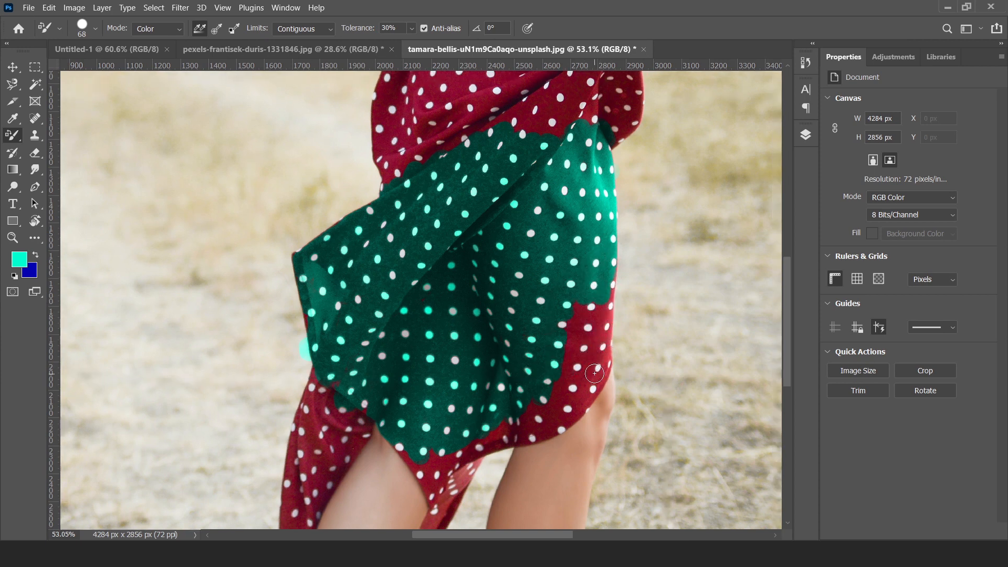
pyautogui.moveTo(593, 310)
pyautogui.mouseDown()
pyautogui.moveTo(577, 356)
pyautogui.moveTo(584, 297)
pyautogui.moveTo(563, 373)
pyautogui.moveTo(576, 274)
pyautogui.moveTo(582, 347)
pyautogui.moveTo(594, 303)
pyautogui.moveTo(595, 353)
pyautogui.moveTo(607, 291)
pyautogui.moveTo(591, 365)
pyautogui.moveTo(560, 401)
pyautogui.moveTo(571, 370)
pyautogui.moveTo(531, 420)
pyautogui.moveTo(478, 448)
pyautogui.moveTo(565, 410)
pyautogui.moveTo(549, 427)
pyautogui.moveTo(564, 419)
pyautogui.moveTo(598, 376)
pyautogui.moveTo(600, 343)
pyautogui.moveTo(588, 380)
pyautogui.moveTo(482, 420)
pyautogui.moveTo(450, 455)
pyautogui.moveTo(465, 434)
pyautogui.moveTo(453, 466)
pyautogui.moveTo(474, 452)
pyautogui.moveTo(453, 484)
pyautogui.moveTo(469, 456)
pyautogui.moveTo(454, 478)
pyautogui.moveTo(414, 456)
pyautogui.moveTo(423, 474)
pyautogui.moveTo(399, 434)
pyautogui.moveTo(431, 501)
pyautogui.moveTo(464, 460)
pyautogui.mouseUp()
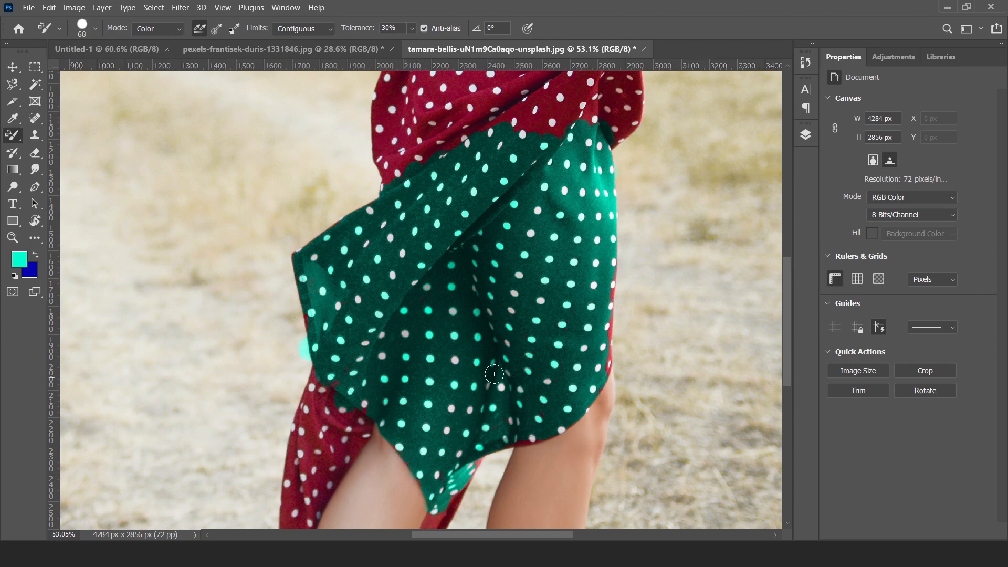
pyautogui.scroll(-5, 495, 362)
pyautogui.moveTo(474, 269)
pyautogui.mouseDown()
pyautogui.moveTo(455, 295)
pyautogui.moveTo(493, 242)
pyautogui.moveTo(446, 279)
pyautogui.moveTo(504, 242)
pyautogui.moveTo(459, 277)
pyautogui.moveTo(459, 260)
pyautogui.moveTo(494, 244)
pyautogui.moveTo(486, 281)
pyautogui.moveTo(506, 235)
pyautogui.moveTo(463, 342)
pyautogui.mouseUp()
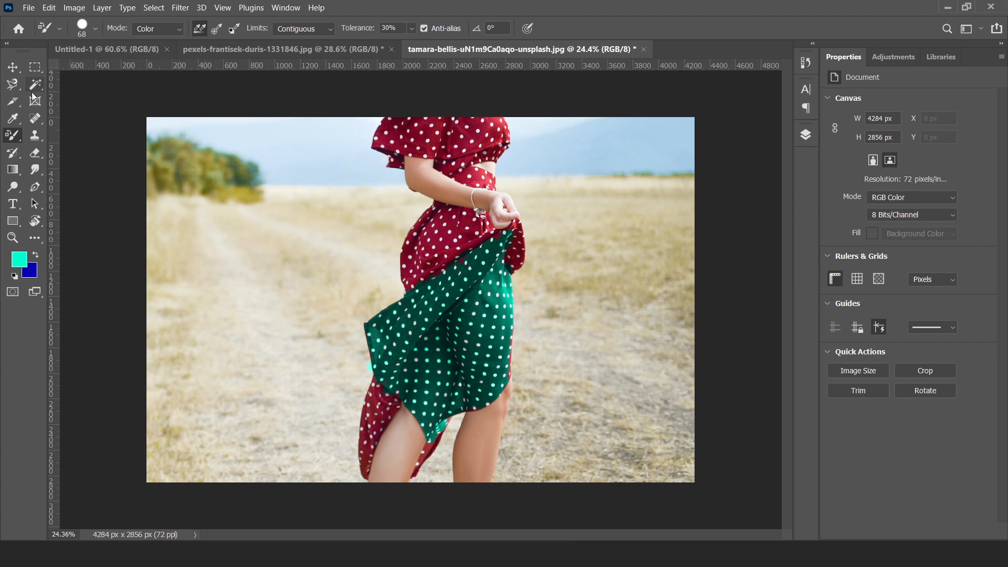
# - Switch to the Spot Healing Brush, return to the Color Replacement Tool, and select the Eyedropper Tool
pyautogui.click(32, 122)
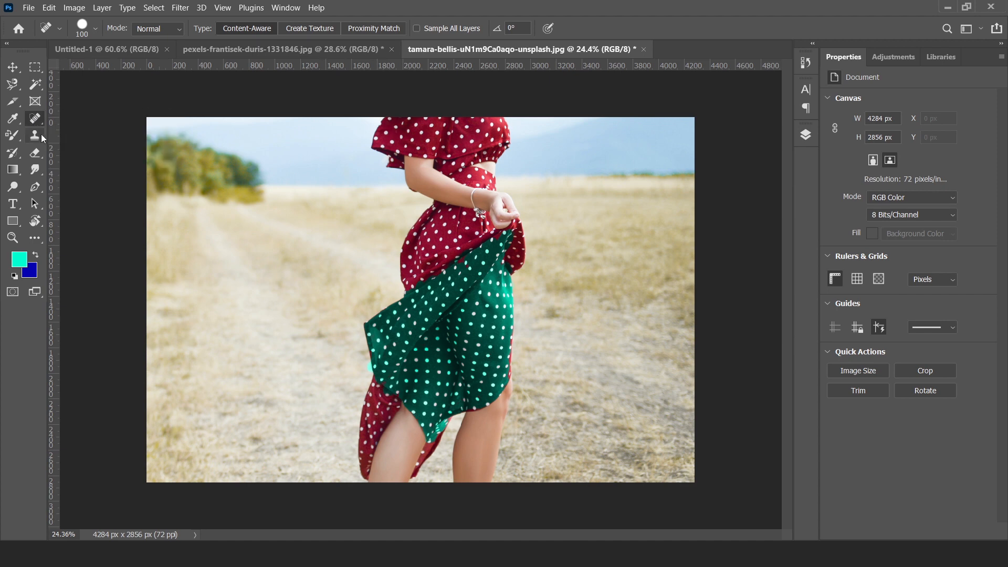
pyautogui.click(15, 136)
pyautogui.rightClick(16, 136)
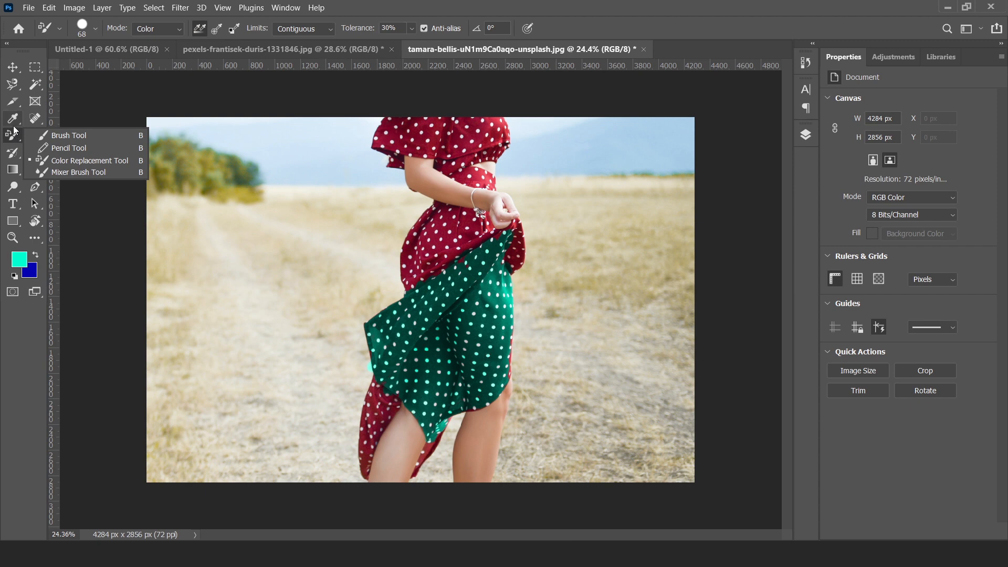
pyautogui.click(14, 126)
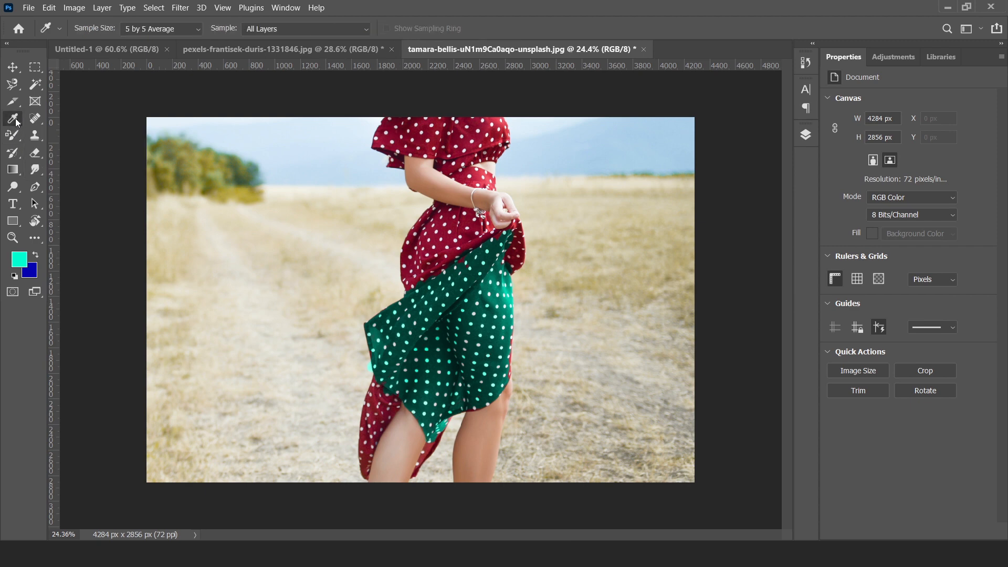